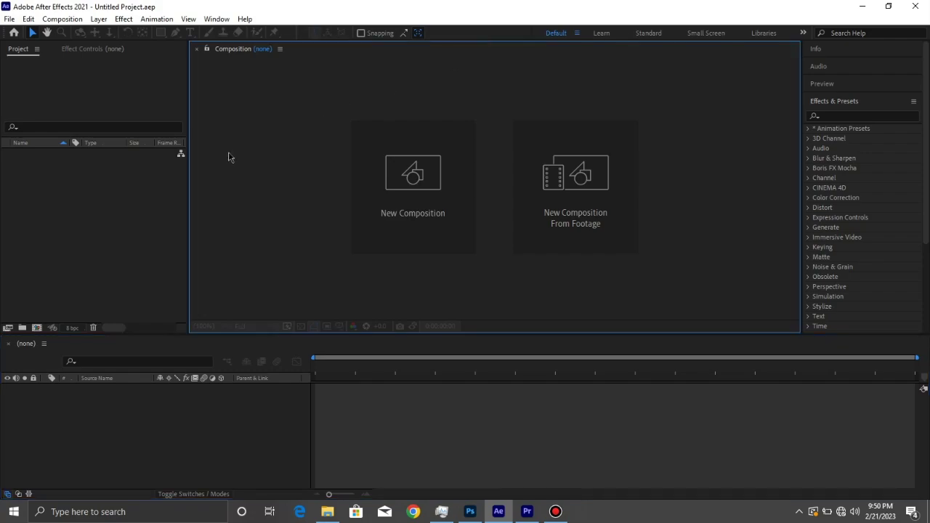
Step: Set up the workspace so the Preview, Audio and Info panels are shown
left_click(360, 439)
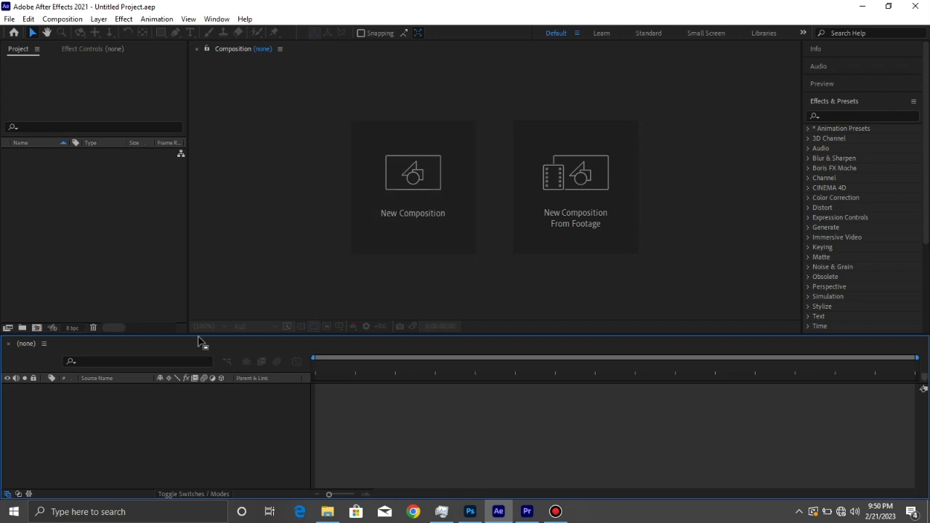
left_click(75, 254)
left_click(228, 250)
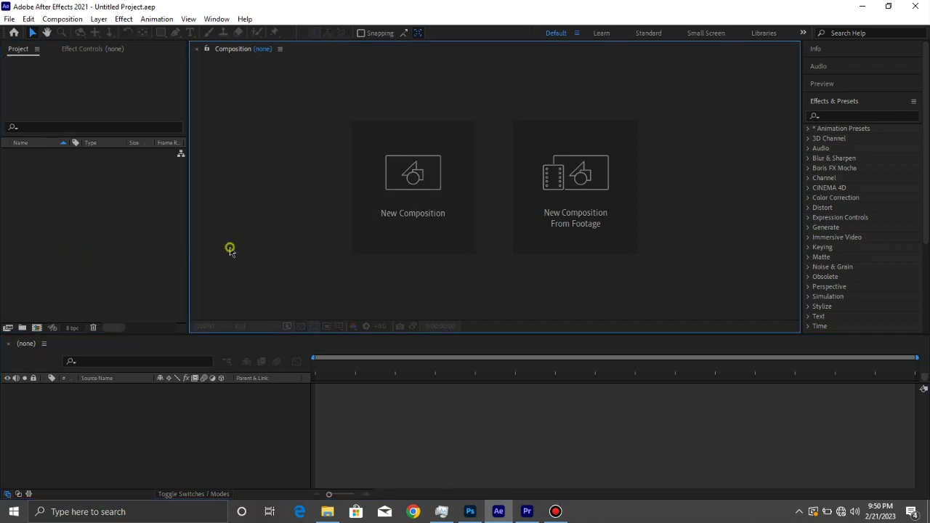
left_click(378, 410)
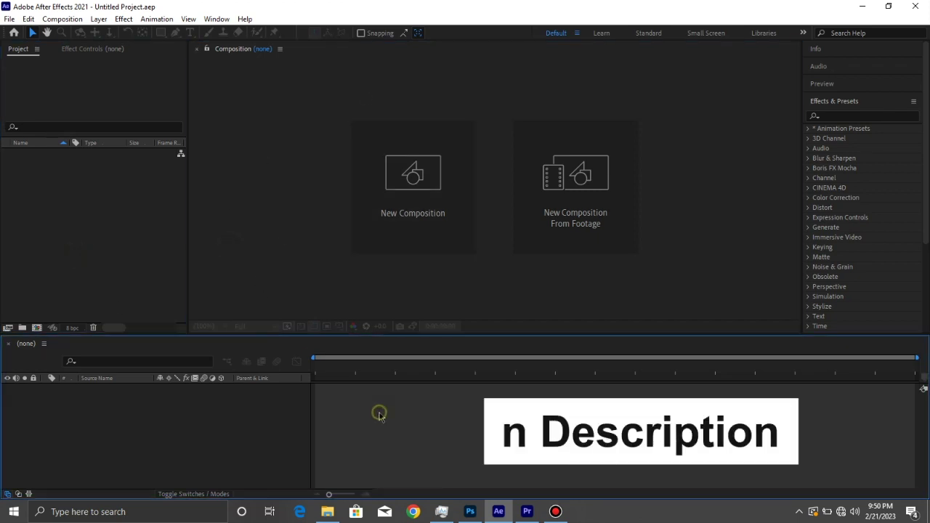
left_click(860, 84)
left_click(842, 68)
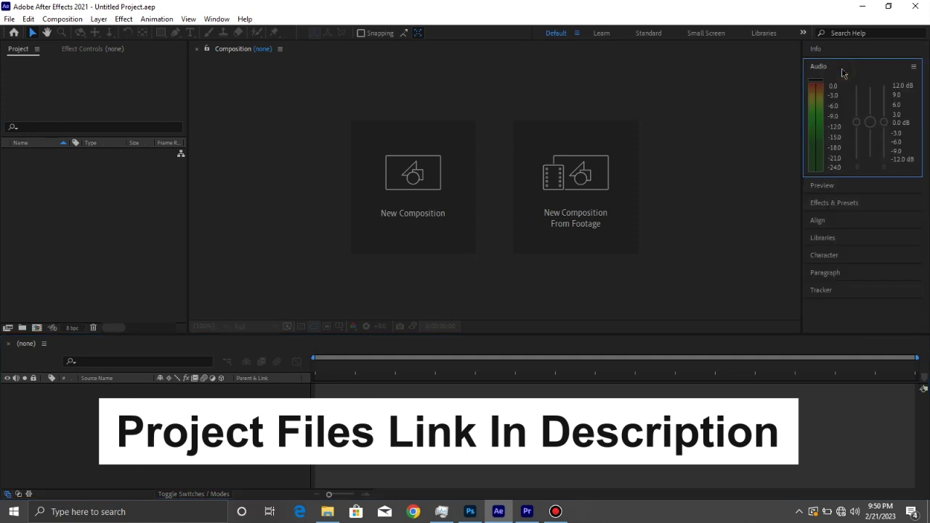
left_click(840, 51)
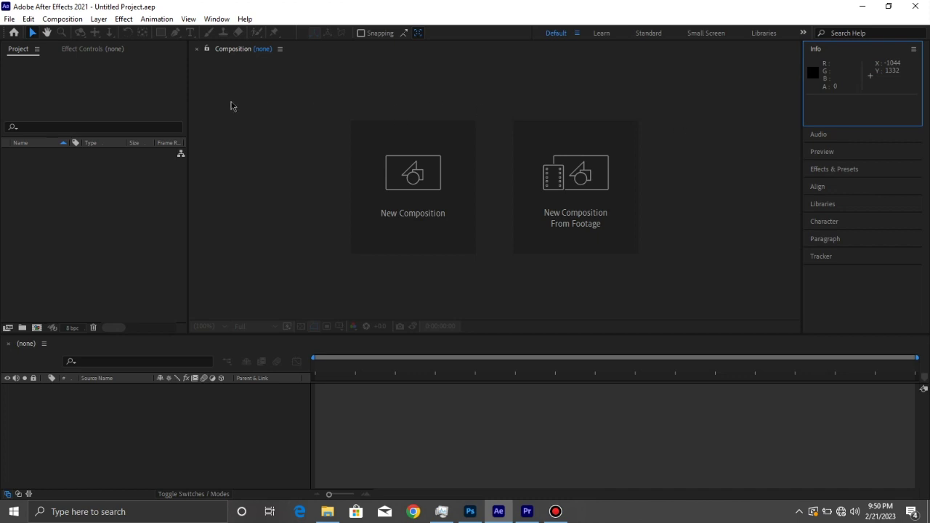
Step: Create a new 1920×1080 composition named 'scene 1'
left_click(384, 194)
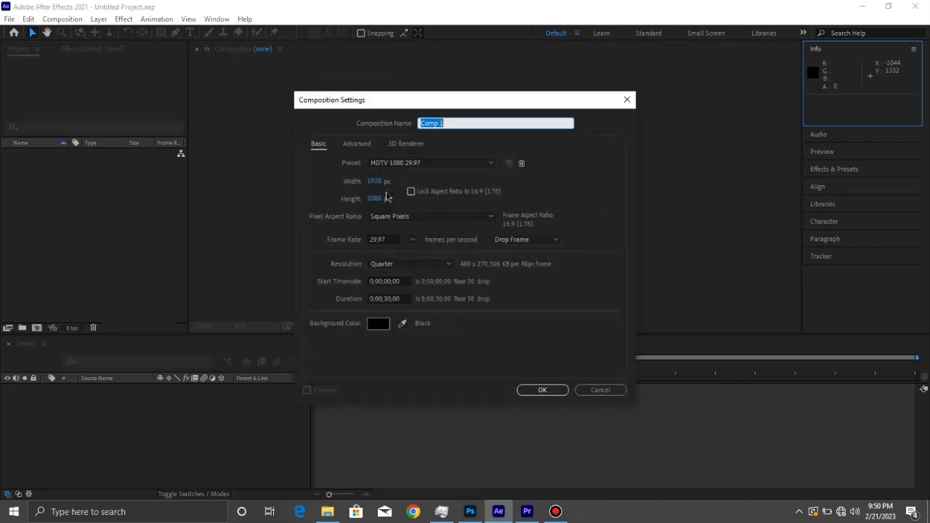
type("scene")
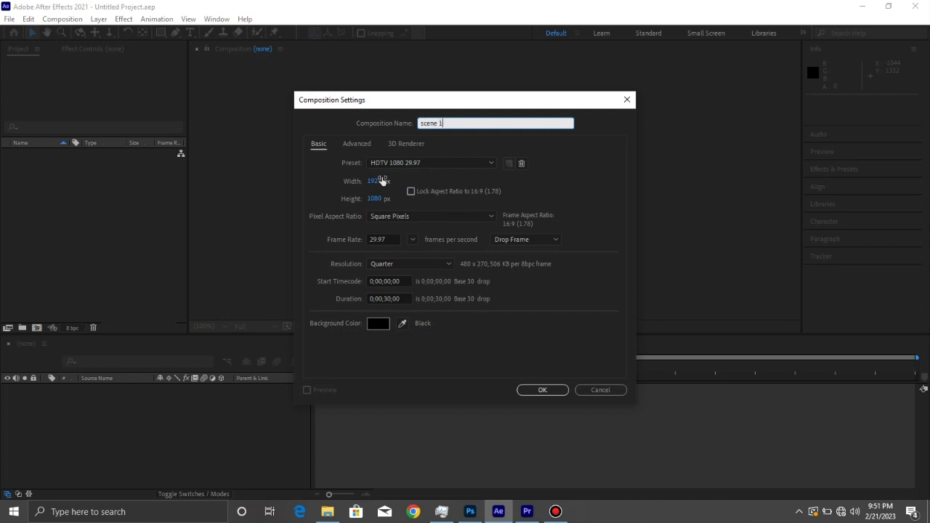
left_click(544, 391)
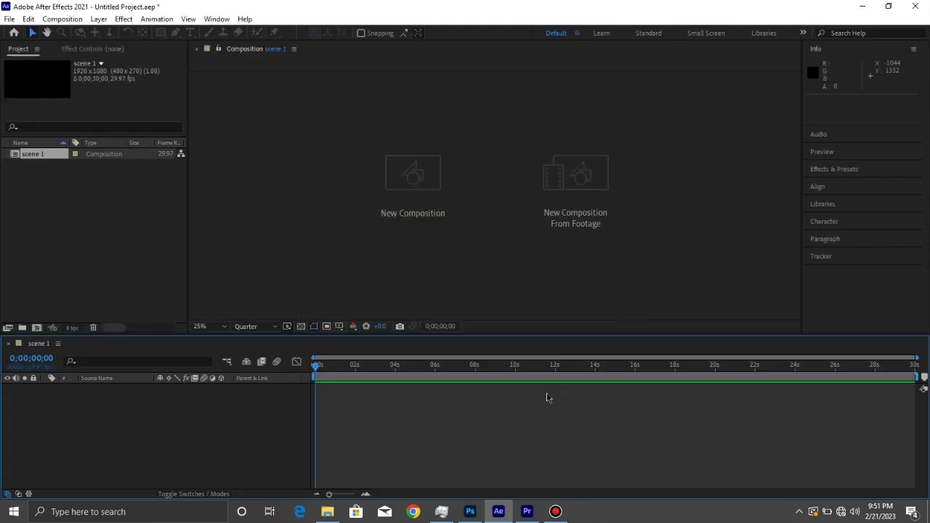
Step: Add a full-size solid layer named 'bg' to the composition
right_click(248, 192)
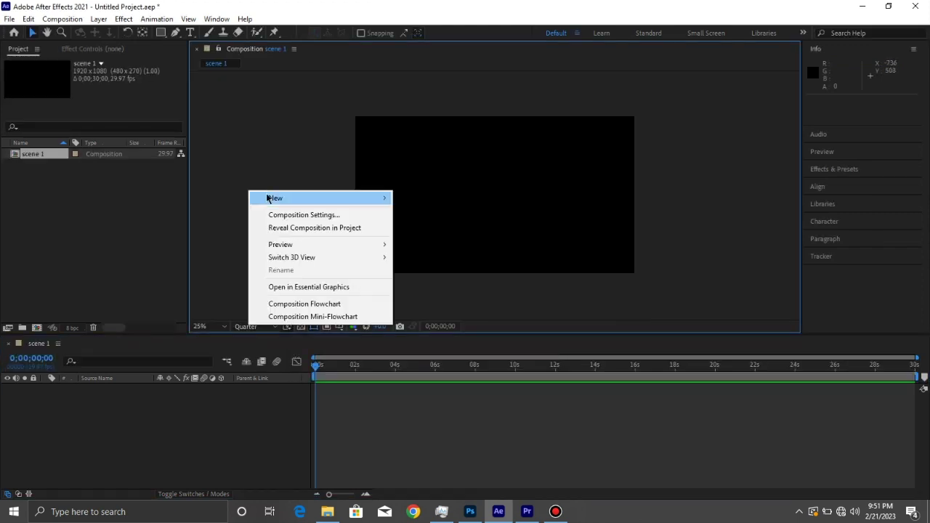
mouse_move(267, 198)
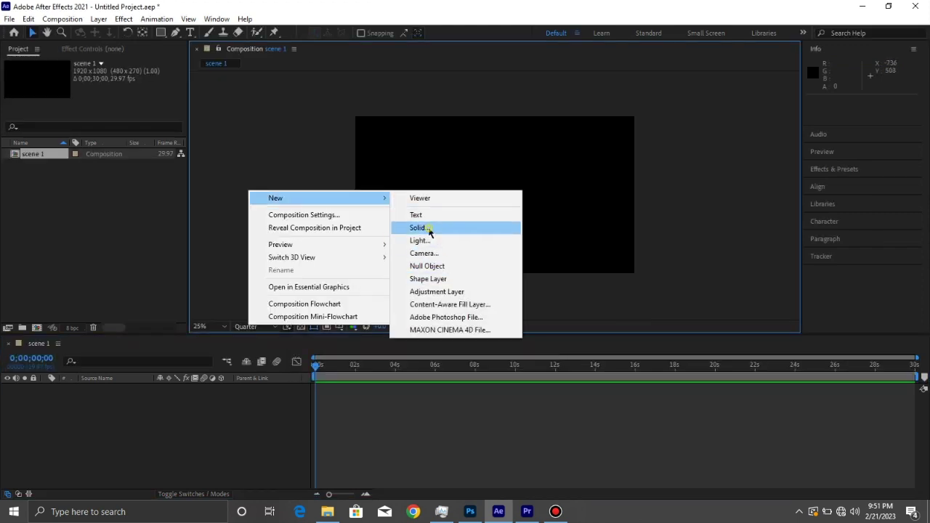
left_click(428, 229)
type("bg")
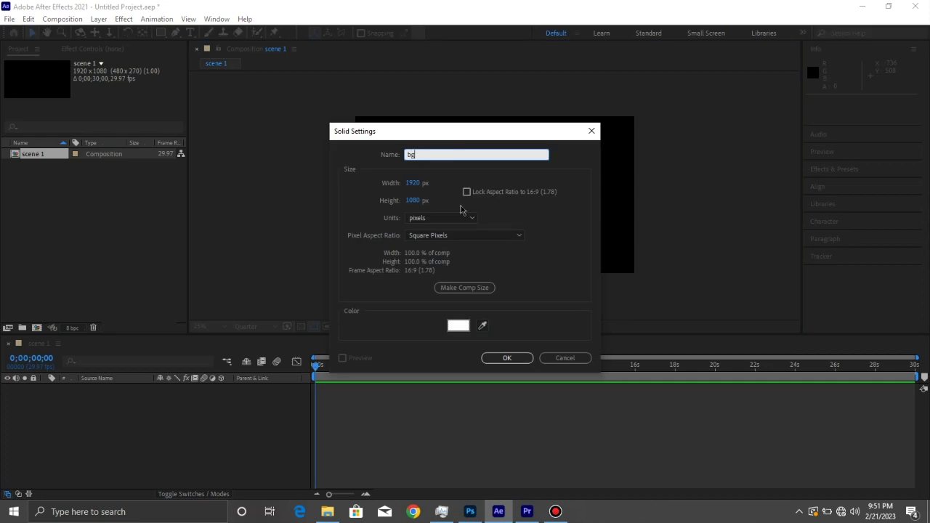
left_click(507, 358)
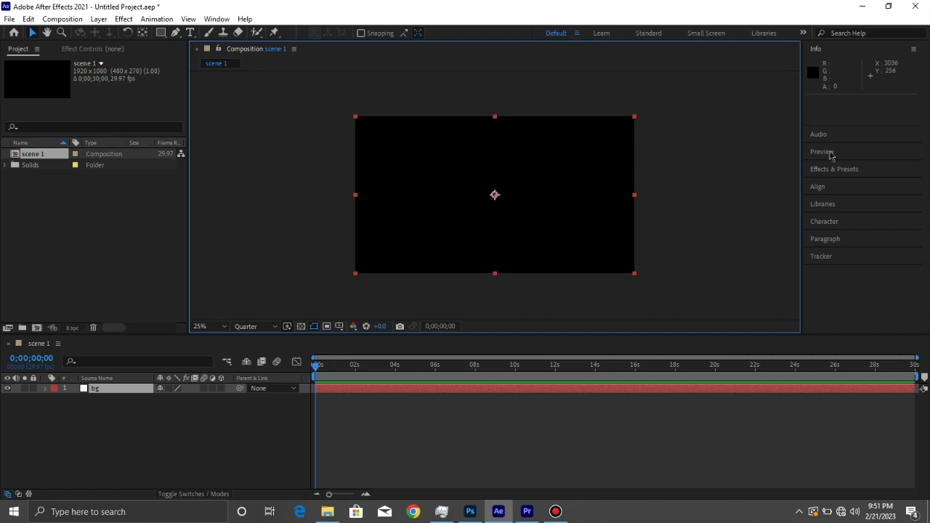
Step: Apply Gradient Ramp to the bg solid, reposition its start and end points, and set it to Radial Ramp
left_click(836, 169)
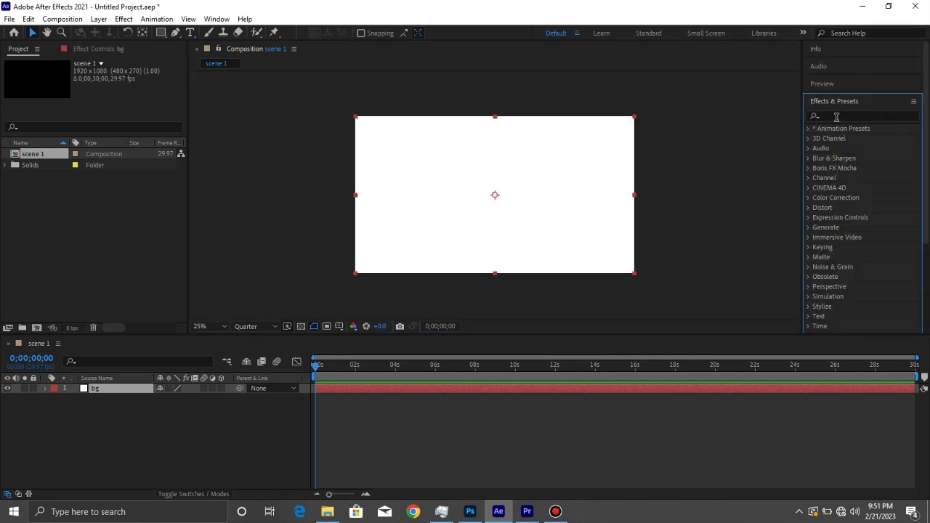
left_click(836, 117)
type("gradien")
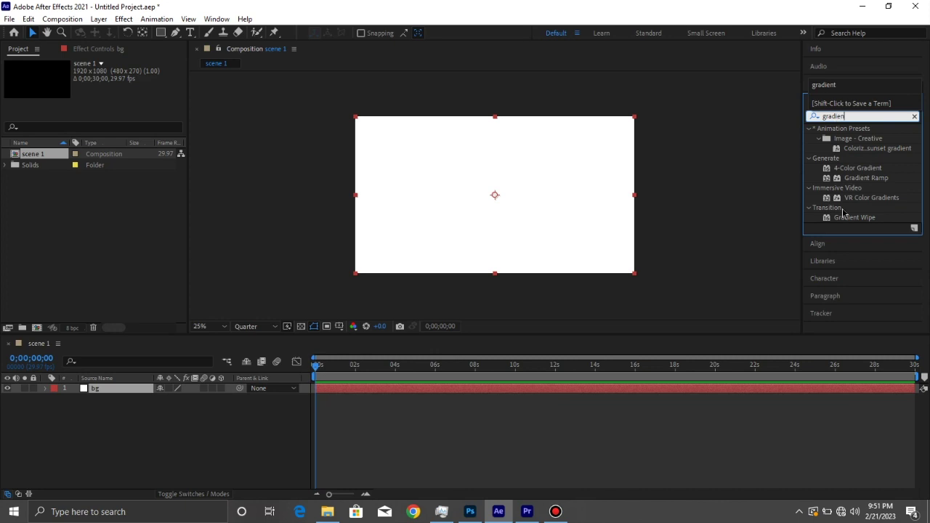
left_click_drag(864, 182, 591, 201)
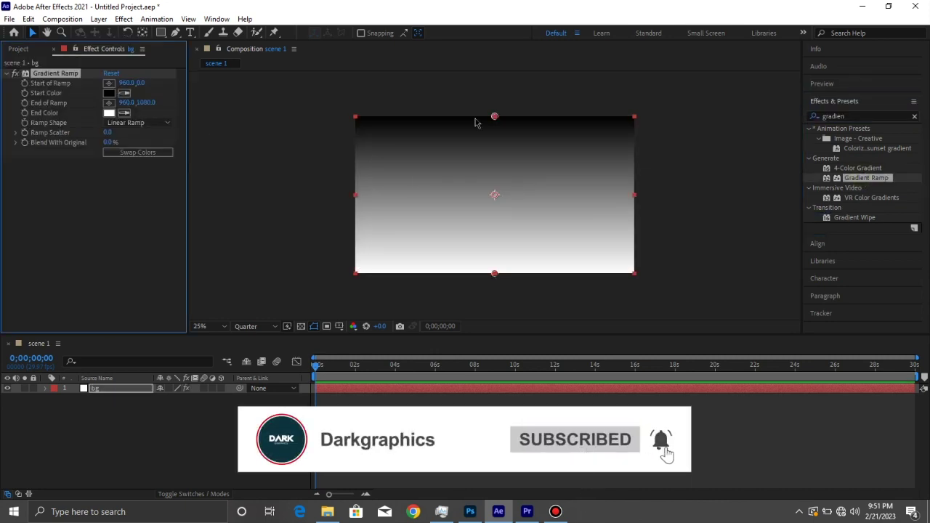
left_click_drag(494, 117, 494, 194)
left_click_drag(494, 276, 481, 413)
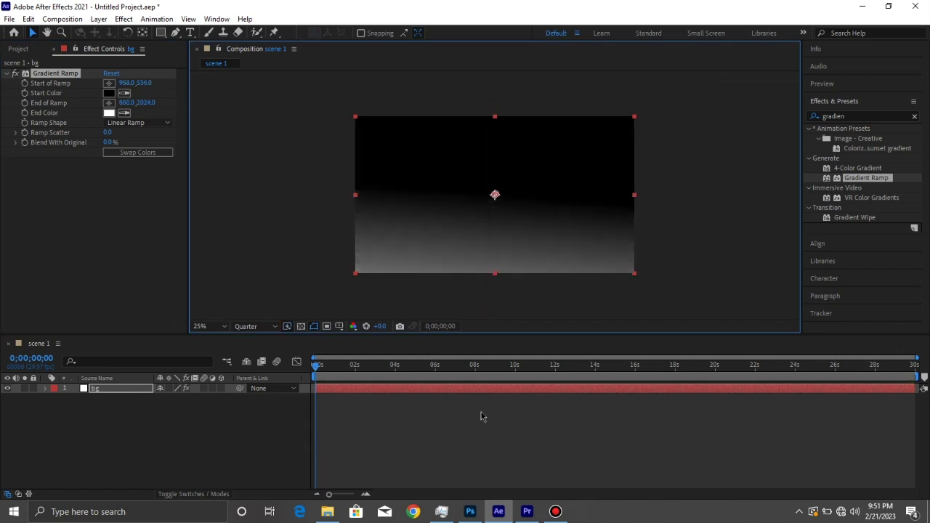
left_click(146, 123)
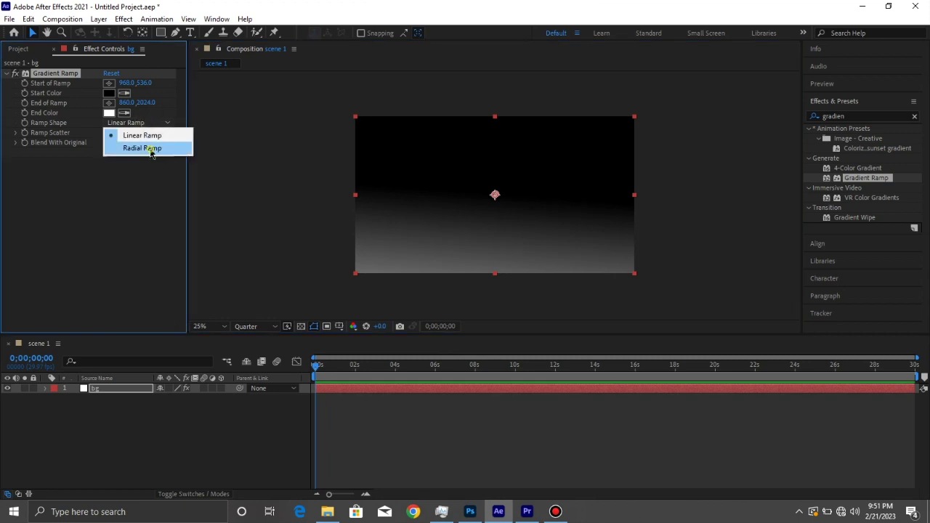
left_click(148, 147)
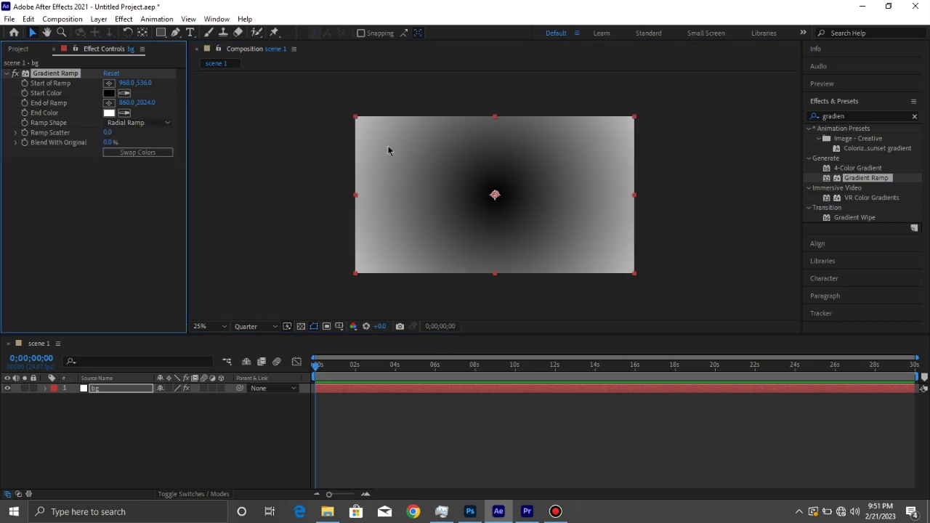
Step: Set the gradient start colour to near-white and the end colour to mid grey
left_click(109, 93)
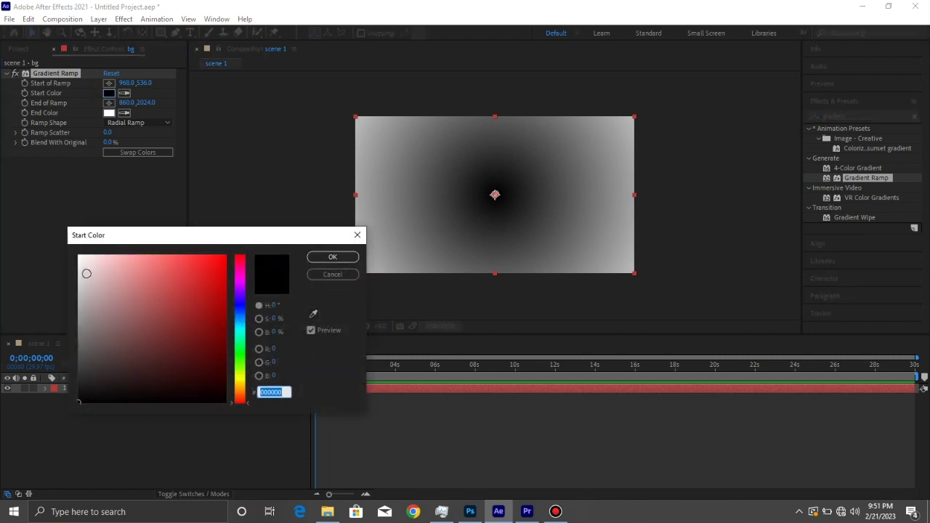
left_click_drag(84, 277, 73, 289)
left_click(330, 256)
left_click(109, 113)
mouse_move(78, 270)
left_mouse_down()
mouse_move(71, 322)
mouse_move(83, 323)
left_mouse_up()
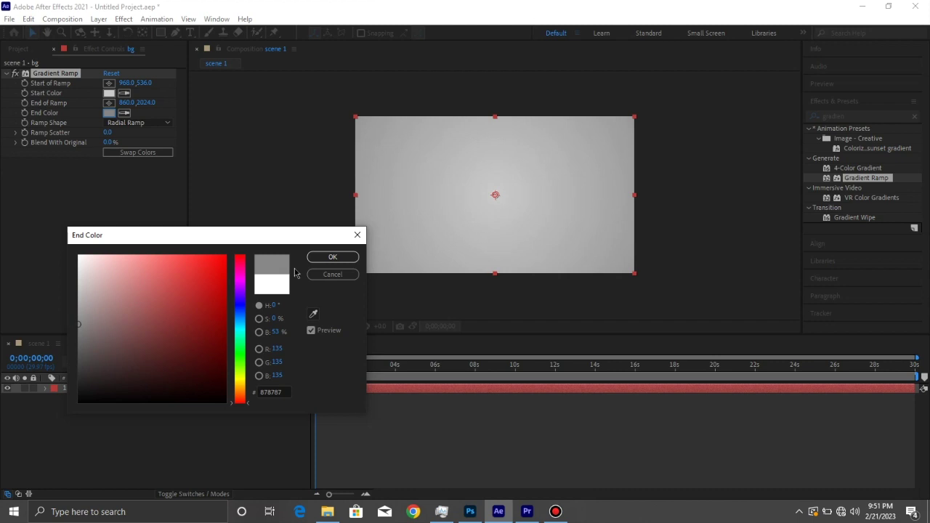
left_click(332, 256)
left_click(110, 93)
left_click(74, 260)
left_click_drag(74, 260, 76, 267)
left_click(332, 256)
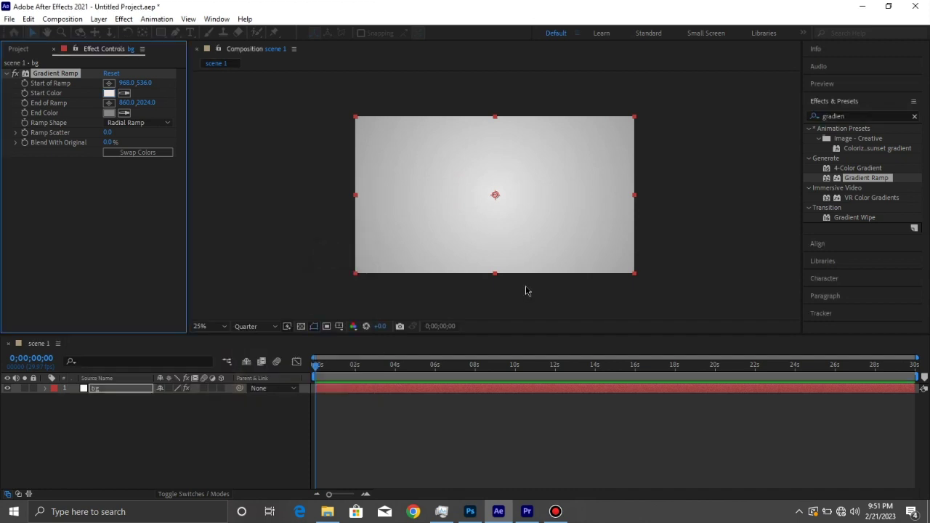
Step: Pull the gradient end point in closer to the frame, ending near 964,1456
key("comma")
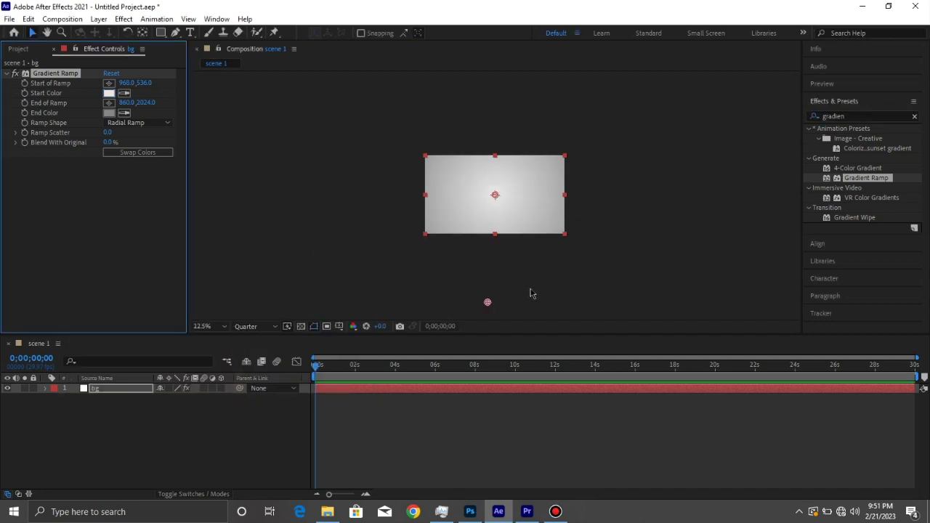
mouse_move(489, 305)
left_mouse_down()
mouse_move(478, 273)
mouse_move(486, 253)
mouse_move(495, 263)
left_mouse_up()
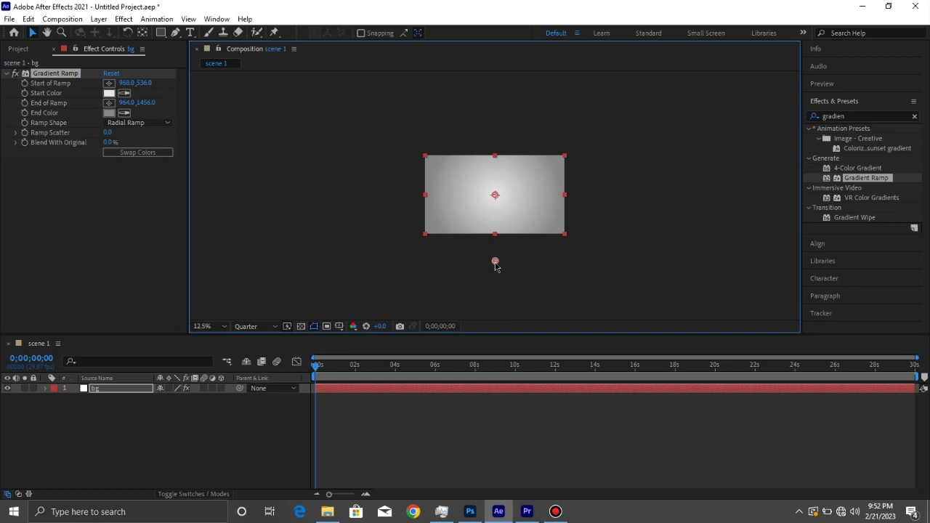
key("period")
key("period")
key("comma")
key("comma")
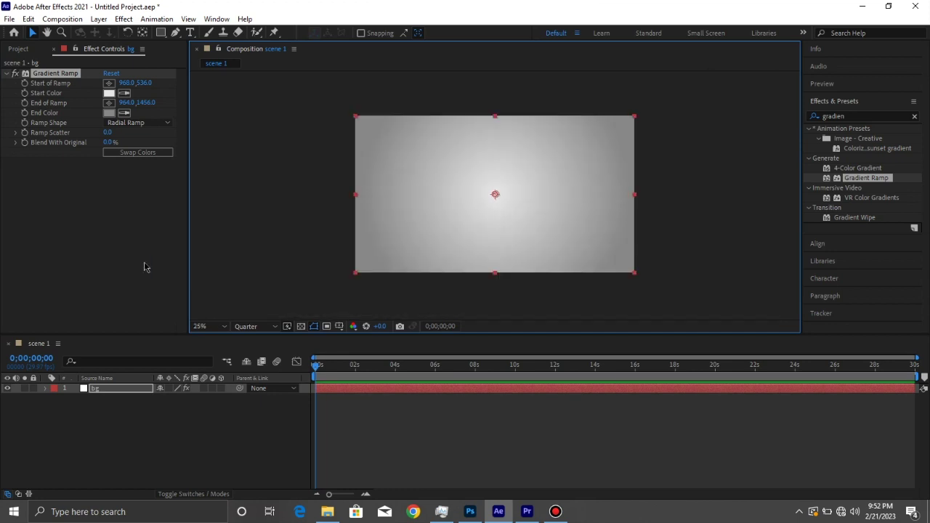
Step: Add a white 1920×1080 solid layer named 'element'
right_click(237, 207)
mouse_move(251, 210)
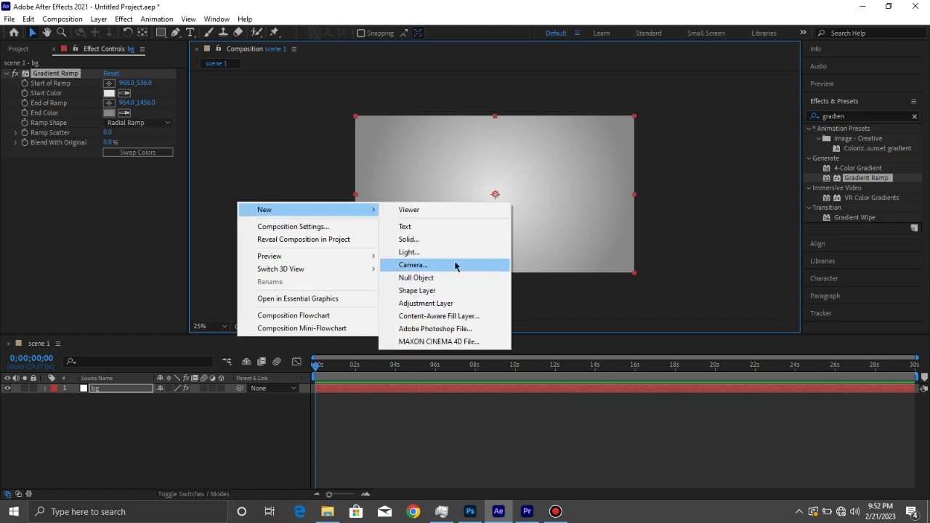
left_click(409, 239)
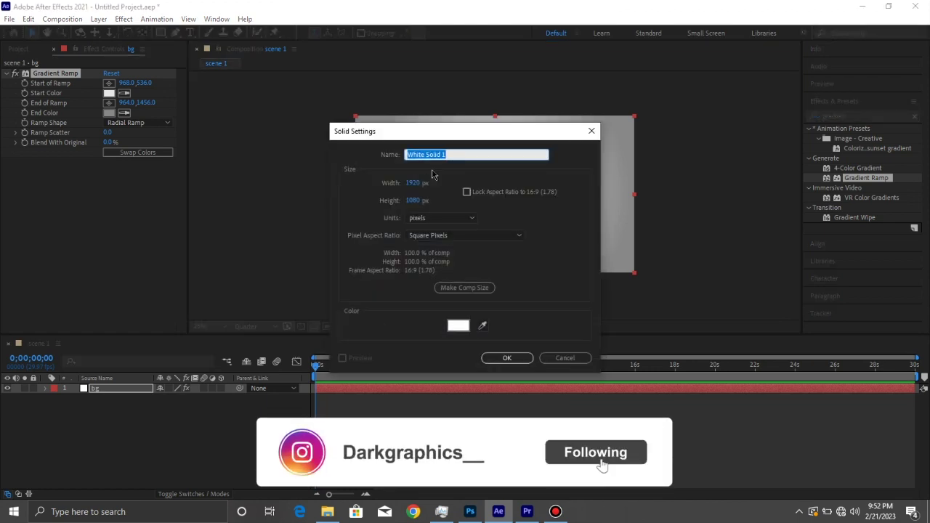
type("elemen")
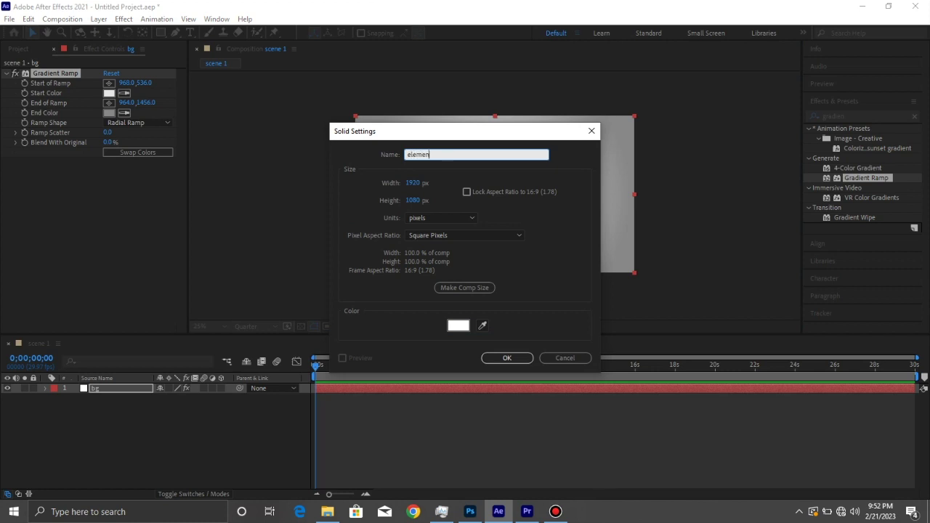
type("t")
left_click(502, 357)
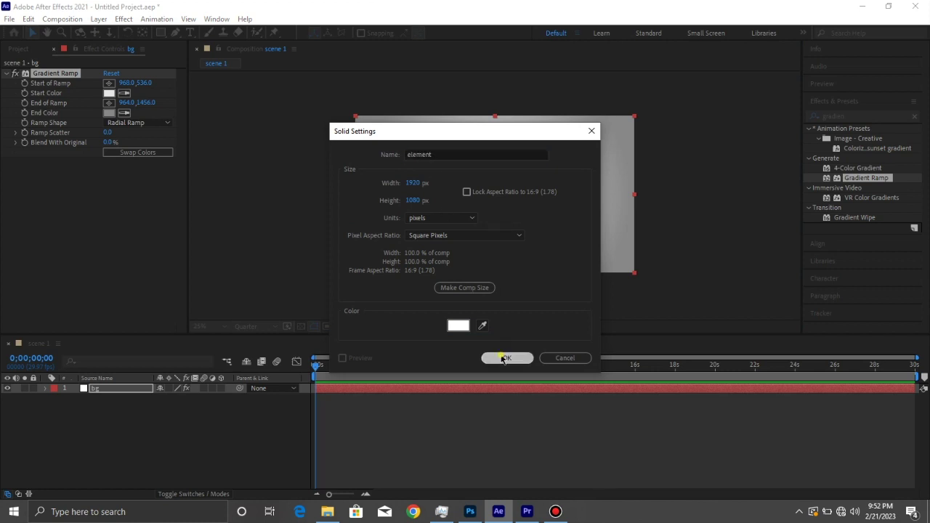
Step: Add a 50mm Camera 1 and keep it despite the 2D-layer warning
right_click(260, 228)
mouse_move(267, 233)
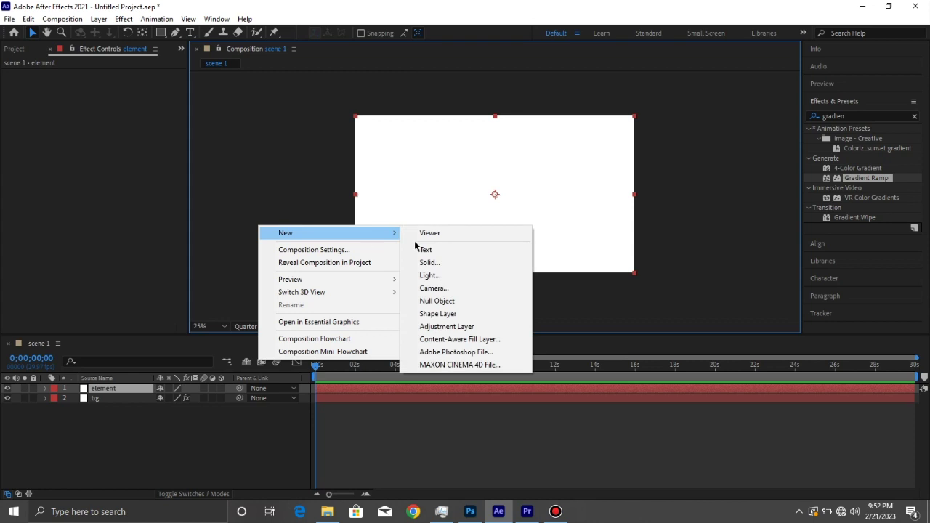
left_click(434, 289)
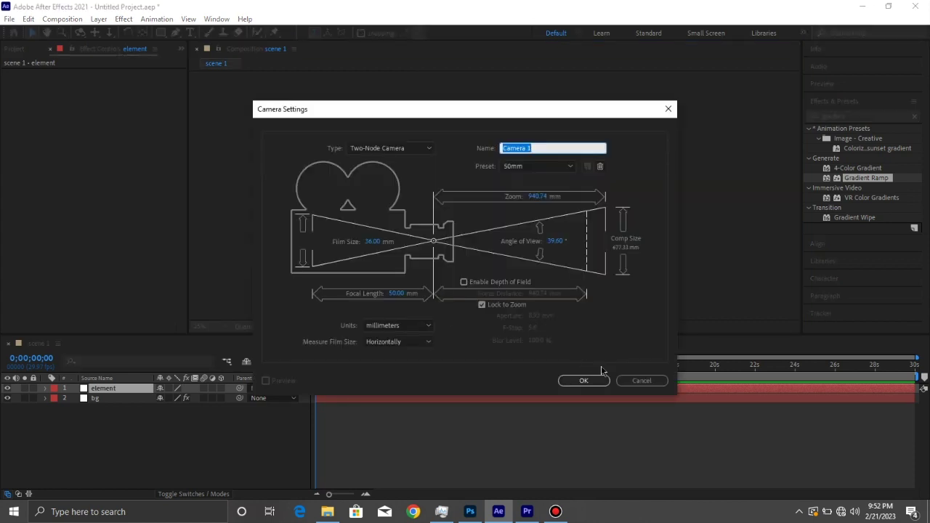
left_click(593, 385)
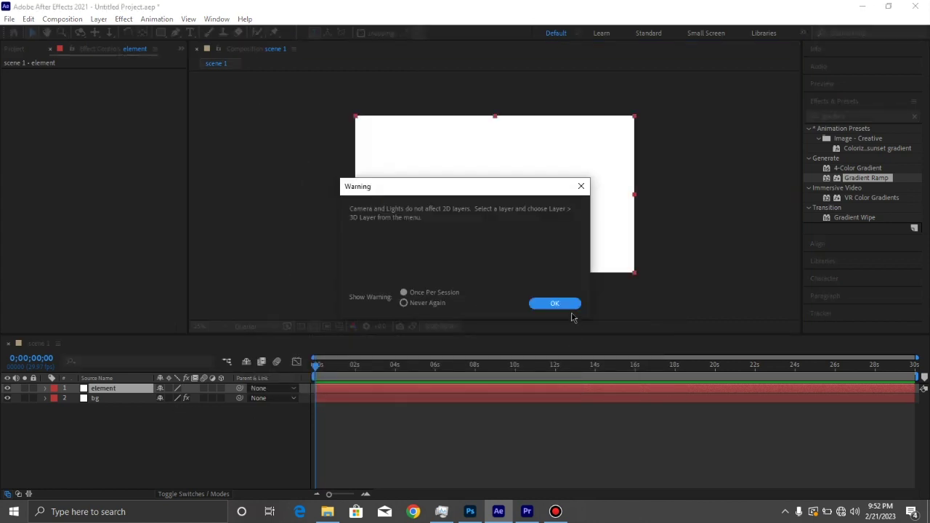
left_click(566, 303)
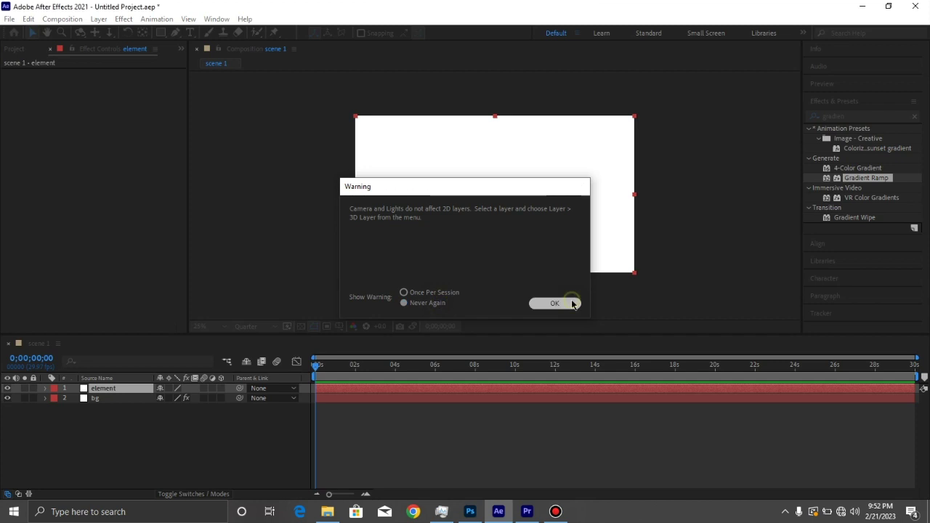
left_click(102, 398)
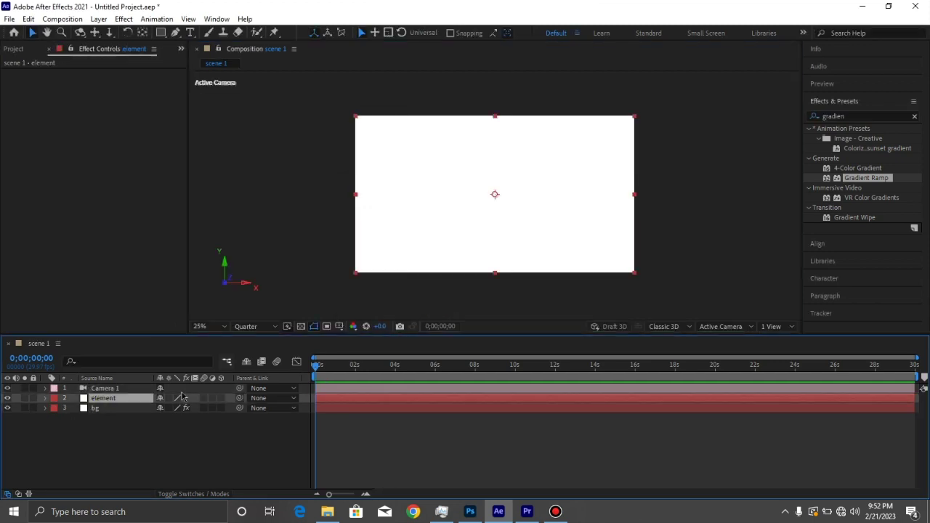
Step: Search 'eleme', apply the Element effect to the element layer, and launch its Scene Setup
left_click(849, 116)
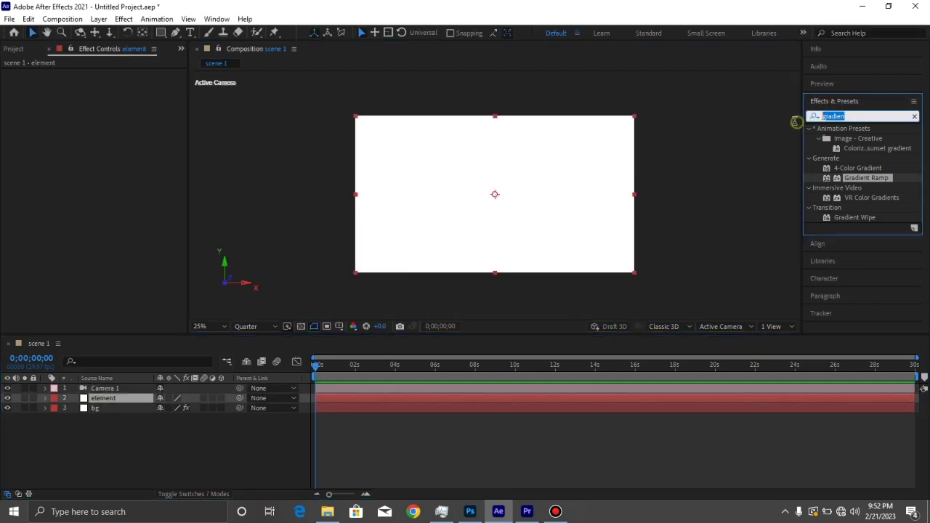
type("eleme")
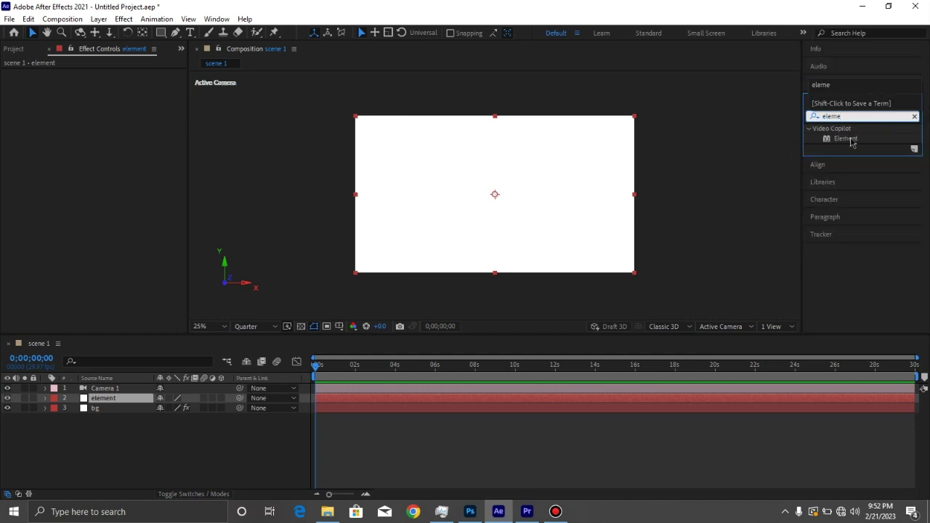
left_click_drag(845, 138, 449, 399)
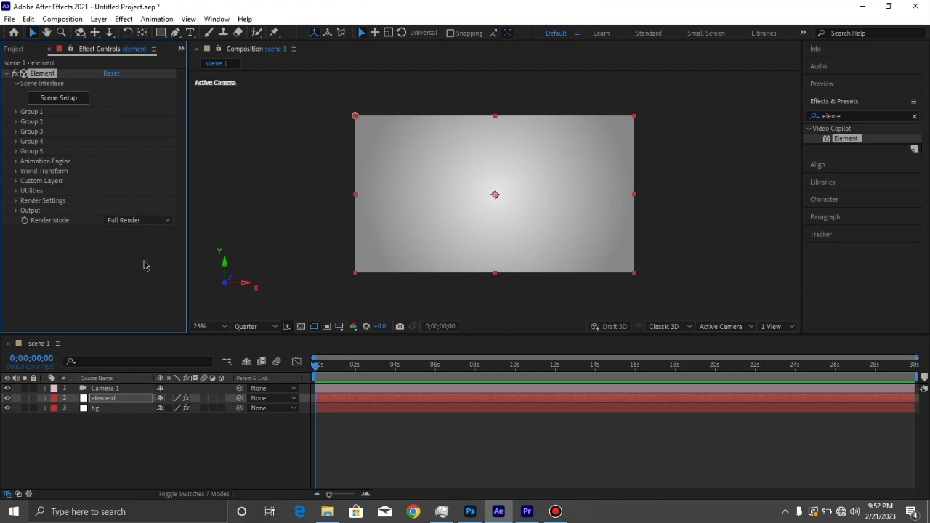
left_click(61, 98)
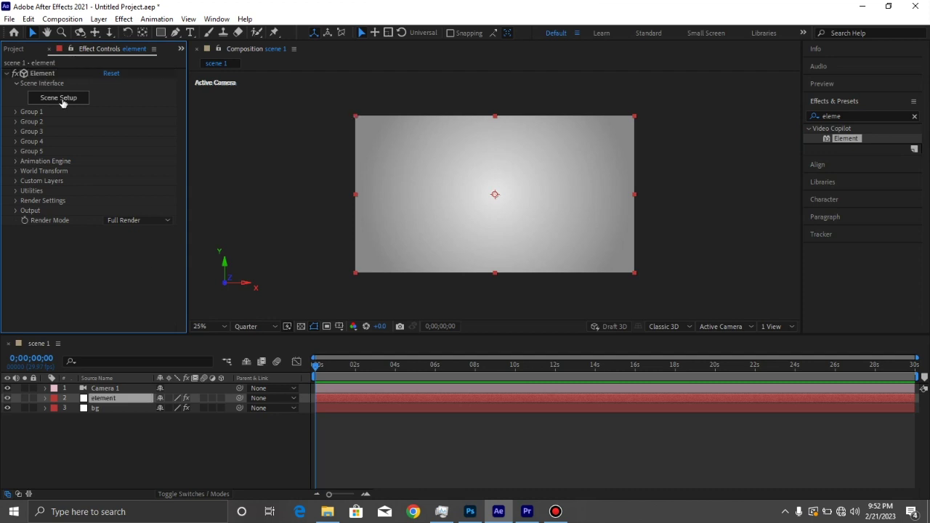
left_click(62, 101)
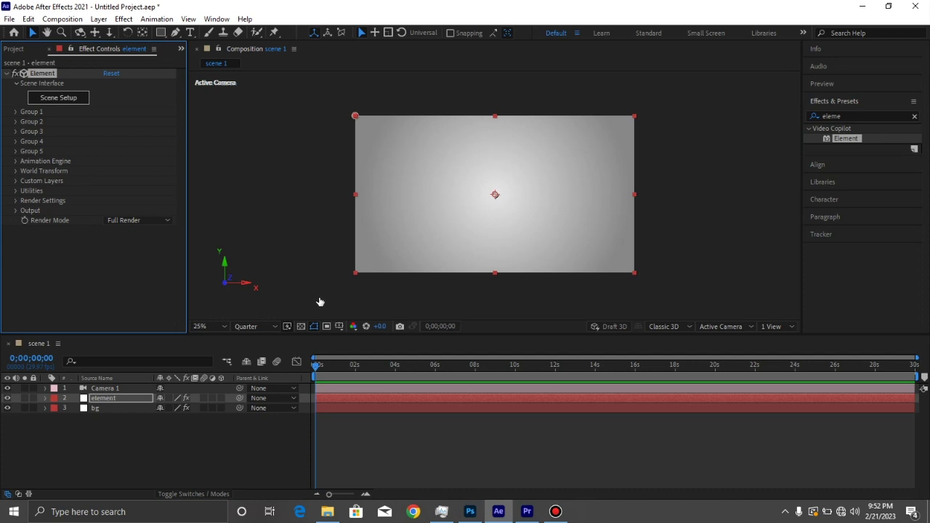
left_click(88, 96)
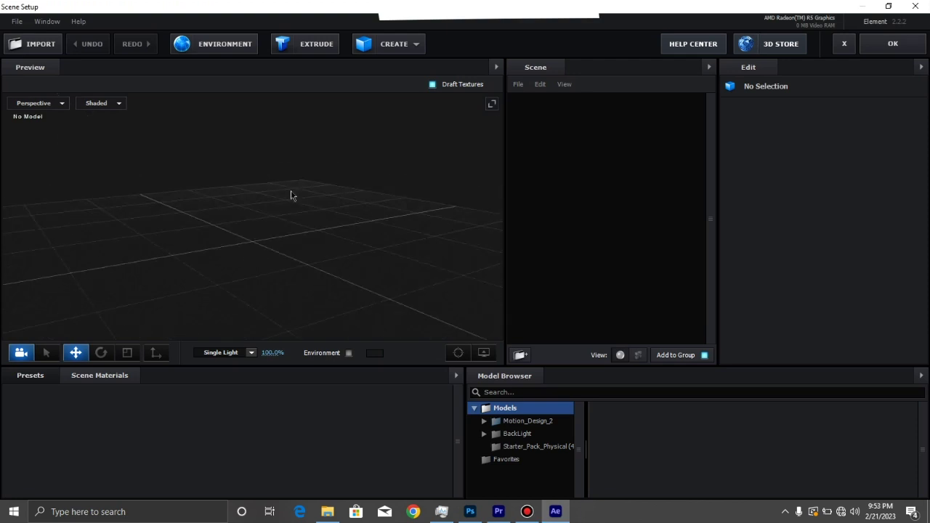
left_click_drag(291, 195, 201, 272)
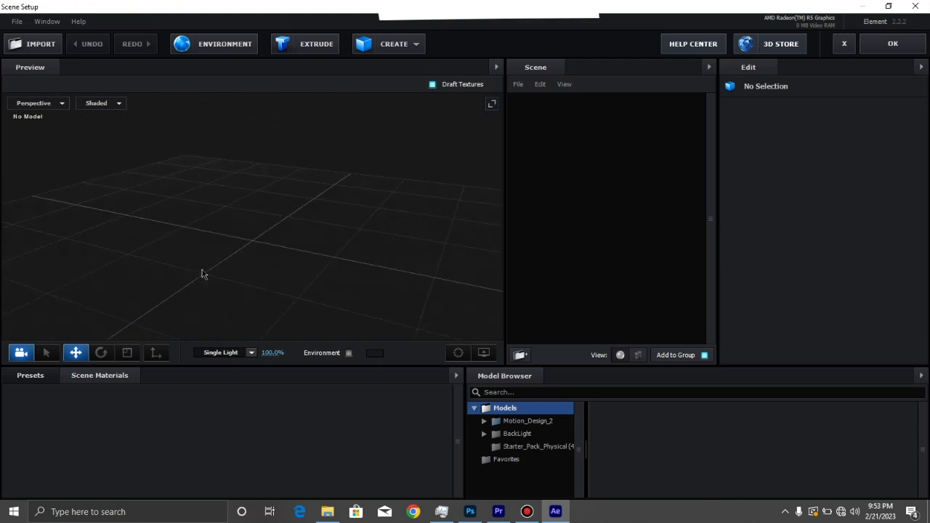
Step: Import the cup.obj model into the Element 3D scene with default import preferences
left_click(42, 46)
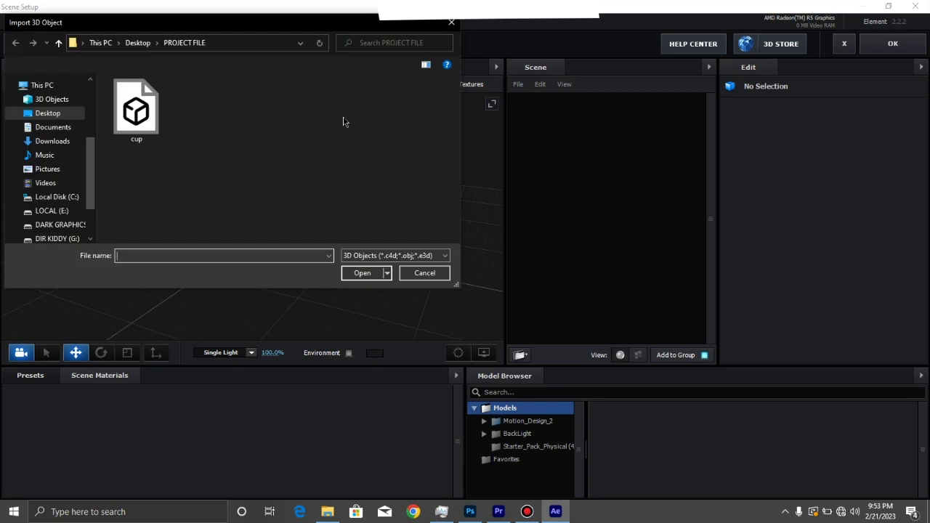
left_click_drag(342, 95, 138, 150)
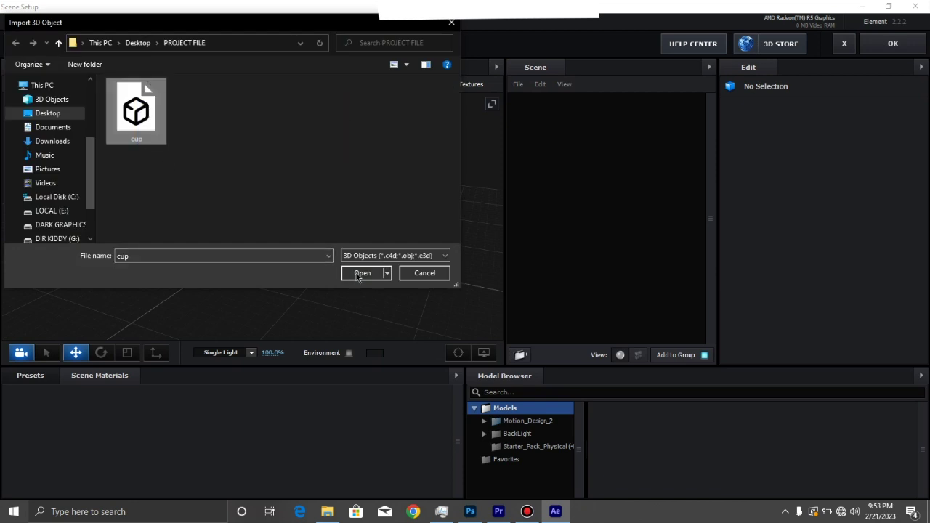
left_click(359, 275)
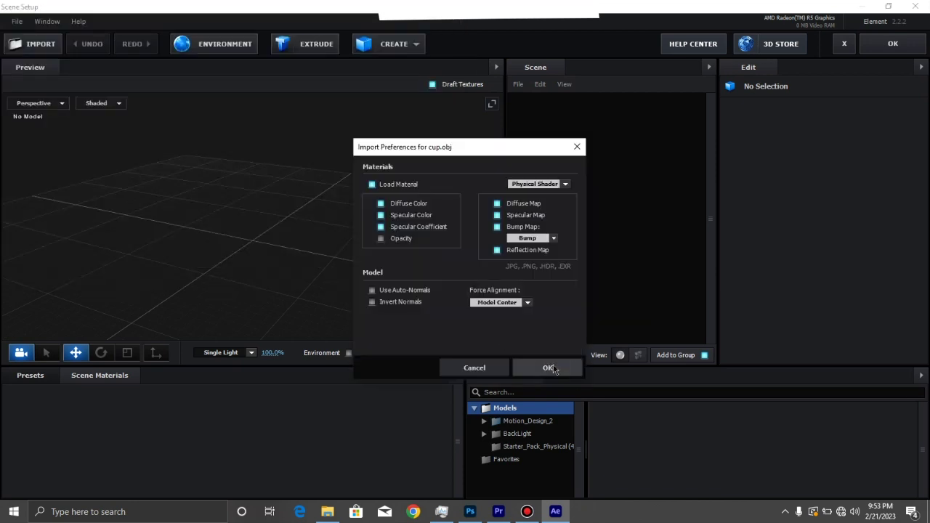
left_click(550, 367)
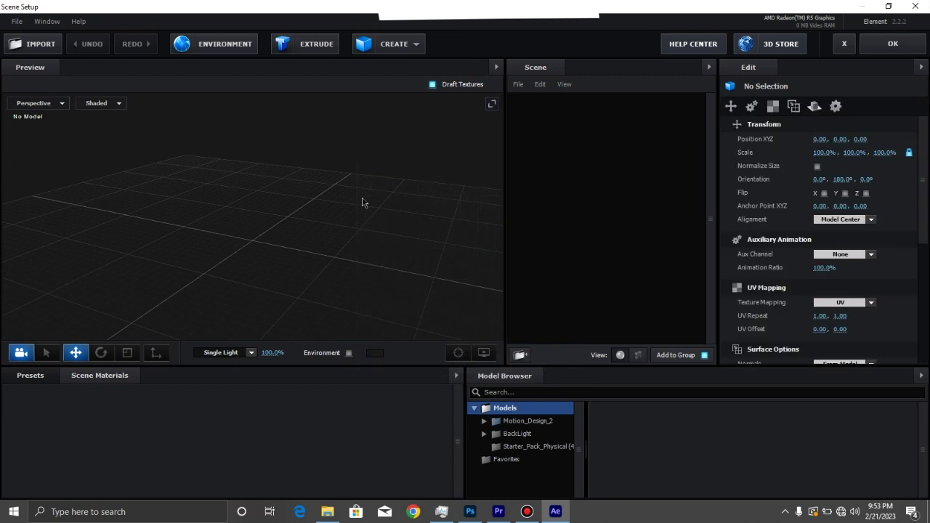
left_click_drag(317, 216, 236, 269)
left_click_drag(316, 256, 294, 234)
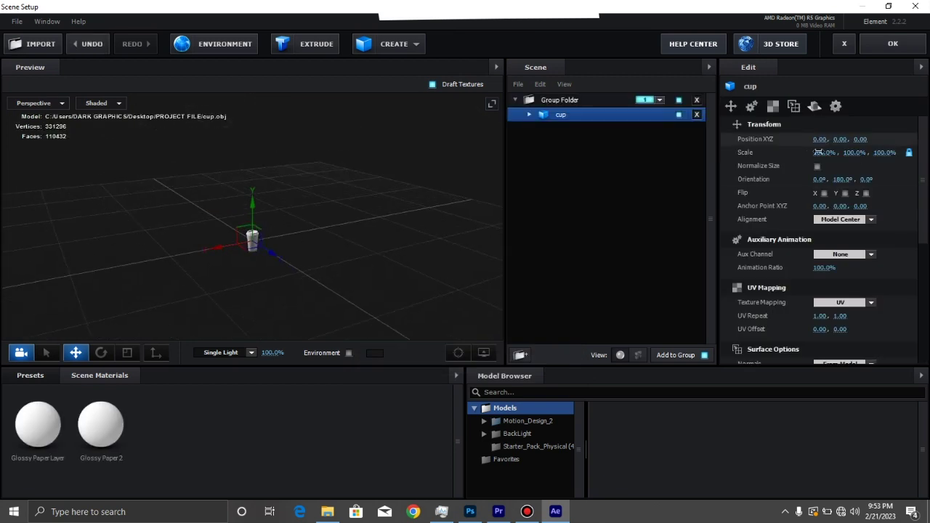
Step: Scale the cup model to 1000% on all axes
left_click(819, 153)
double_click(819, 153)
type("1000")
key("Return")
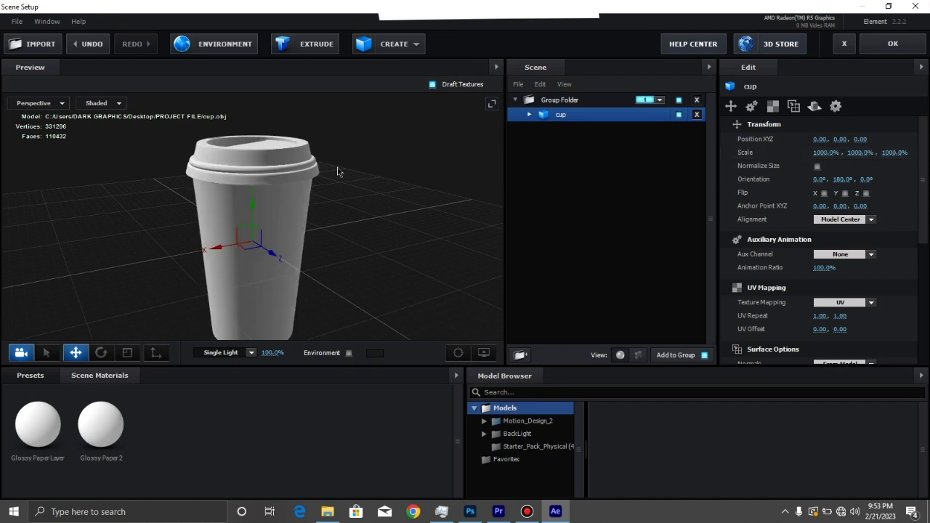
left_click_drag(269, 187, 238, 263)
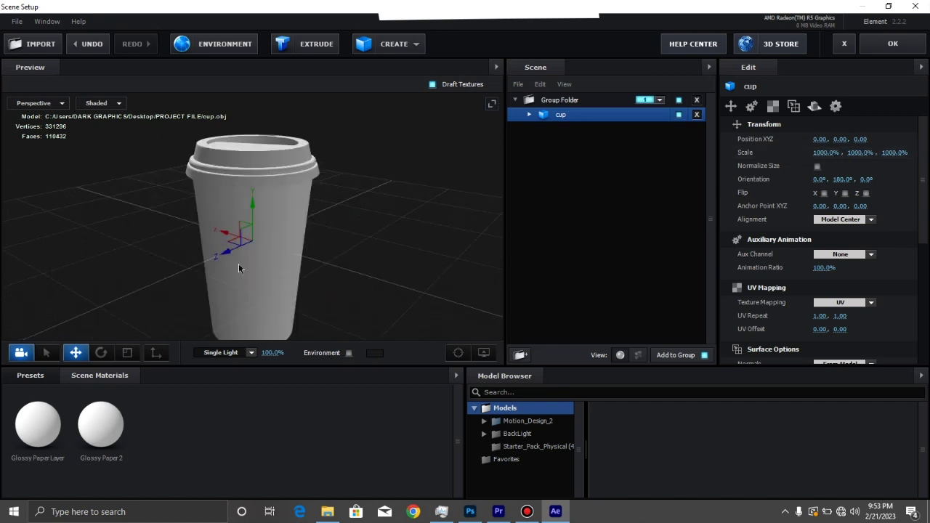
Step: Identify the lid's material by toggling parts' visibility, and select Glossy Paper 2
left_click(102, 441)
left_click(36, 429)
left_click(95, 427)
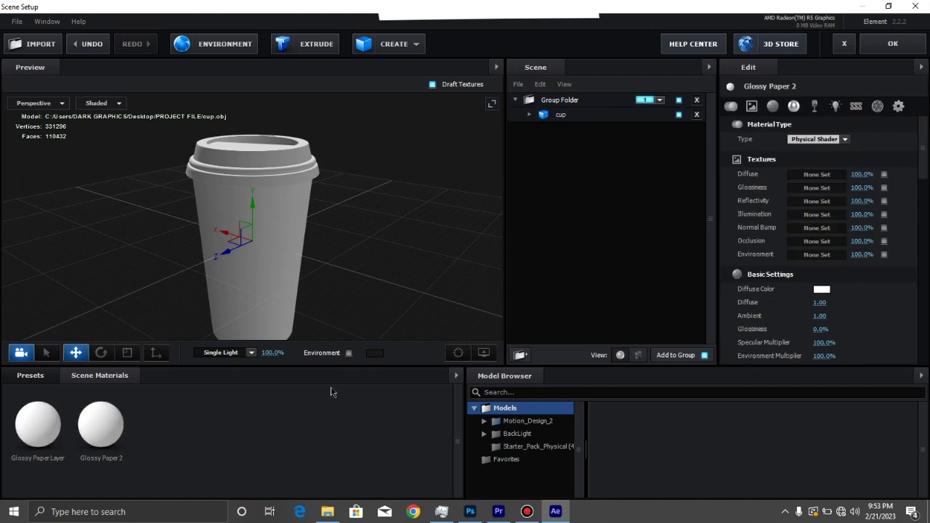
left_click(530, 115)
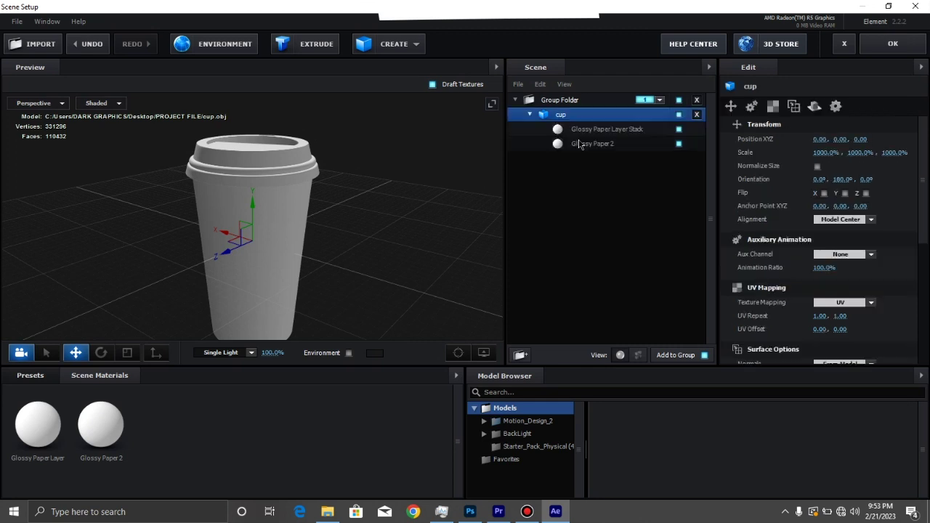
left_click(584, 145)
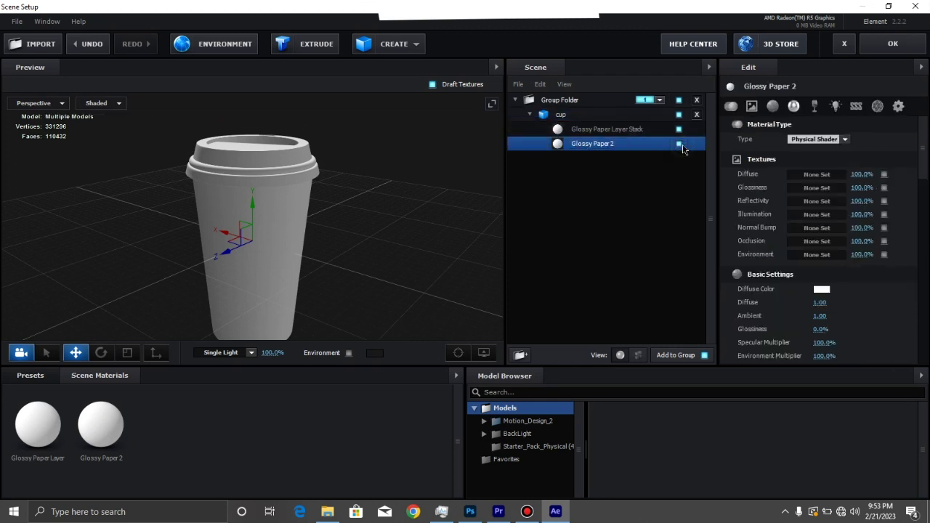
left_click(679, 143)
left_click(679, 143)
left_click(678, 128)
Step: Load the baseColor, metallic and roughness PNGs into Diffuse, Reflectivity and Normal Bump slots
left_click(327, 512)
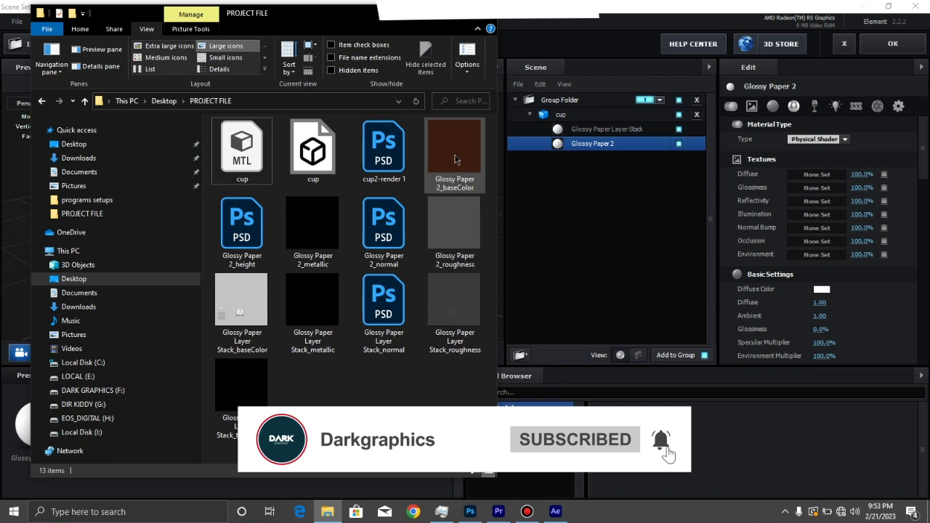
left_click_drag(455, 161, 817, 174)
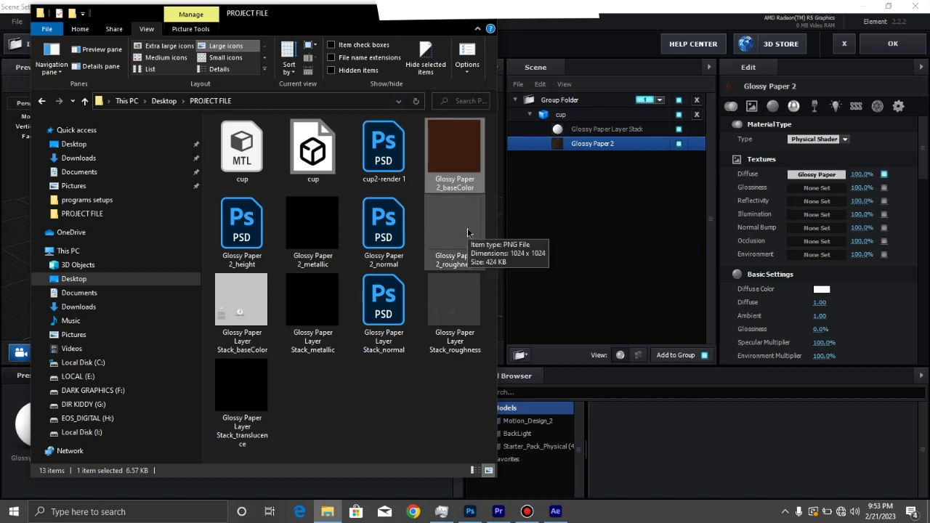
left_click(296, 236)
left_click_drag(297, 236, 813, 205)
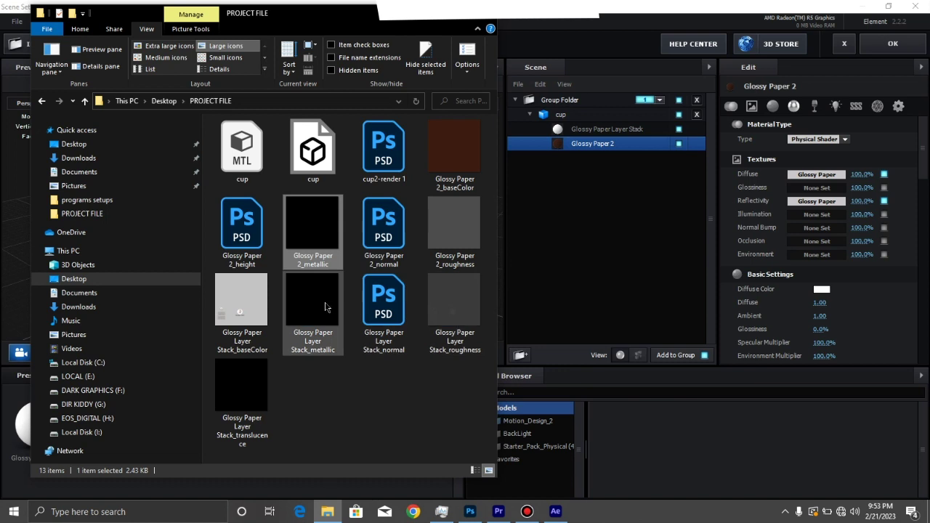
left_click(449, 215)
left_click_drag(452, 229, 828, 229)
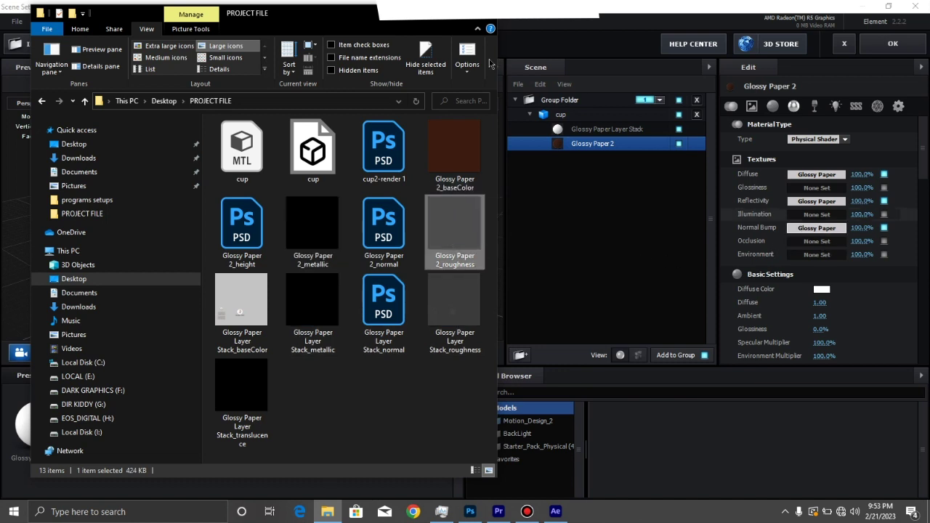
left_click(428, 20)
left_click_drag(360, 261, 386, 209)
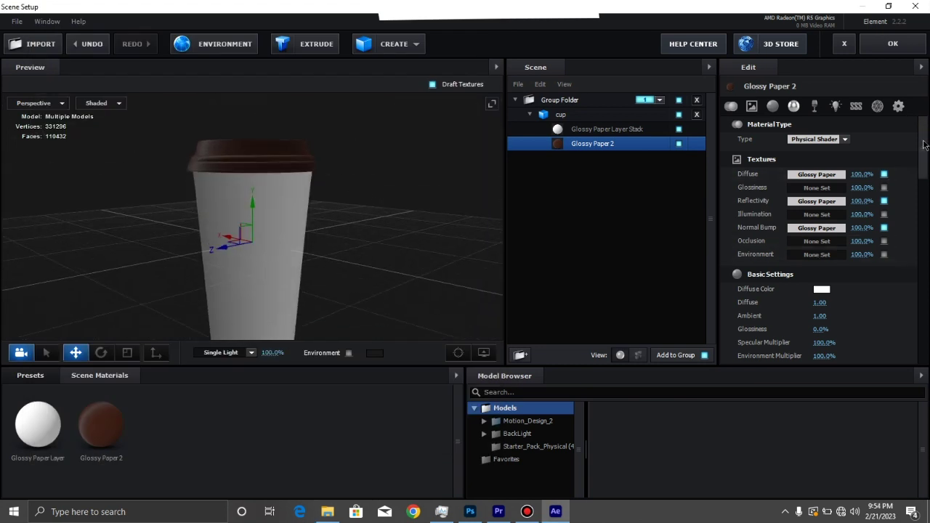
Step: Enable Normal Bump at about 47% and raise Glossy Paper 2's Glossiness to 48%
scroll(917, 160, "down", 2)
left_click(883, 173)
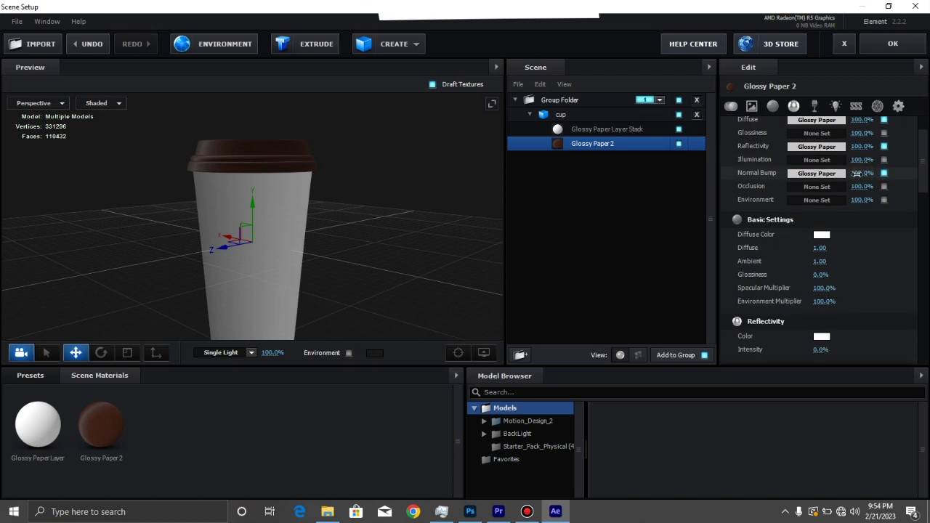
left_click_drag(857, 173, 852, 173)
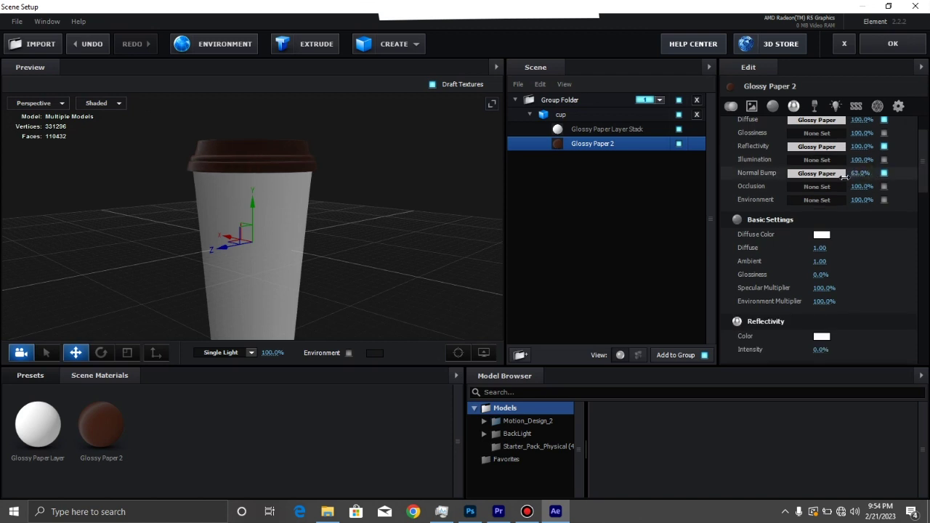
left_click_drag(839, 176, 839, 178)
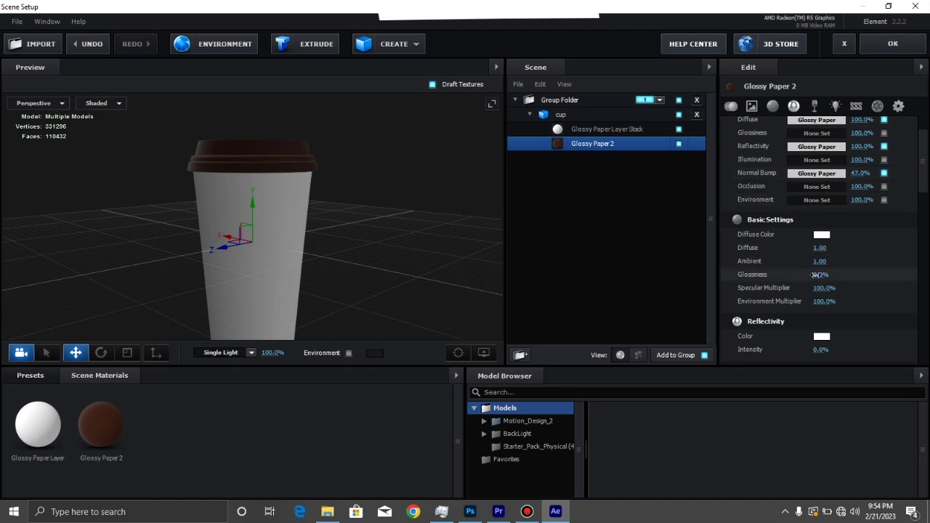
left_click_drag(845, 275, 468, 169)
left_click_drag(325, 143, 428, 165)
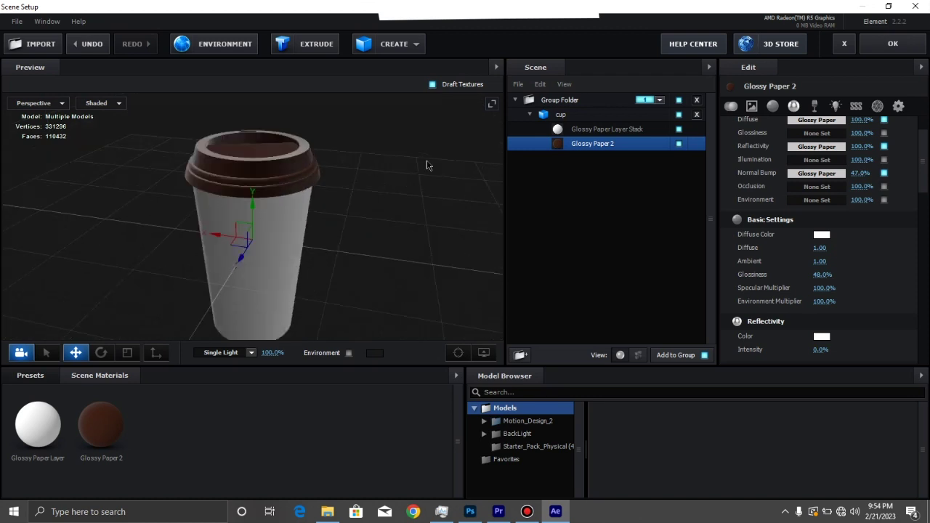
Step: Tile the Basic_2K_03.jpg environment at UV Repeat X 2.46 and lower its brightness to about 5%
left_click(220, 47)
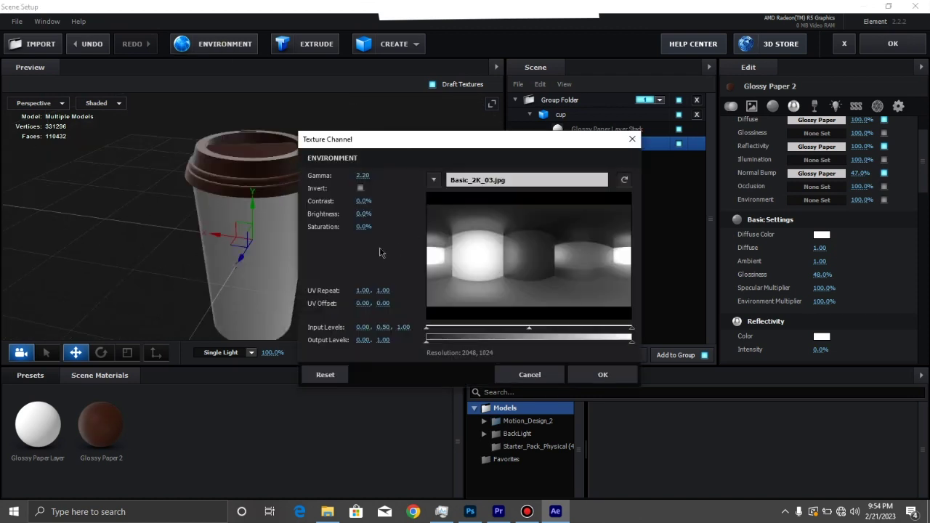
left_click_drag(369, 213, 382, 213)
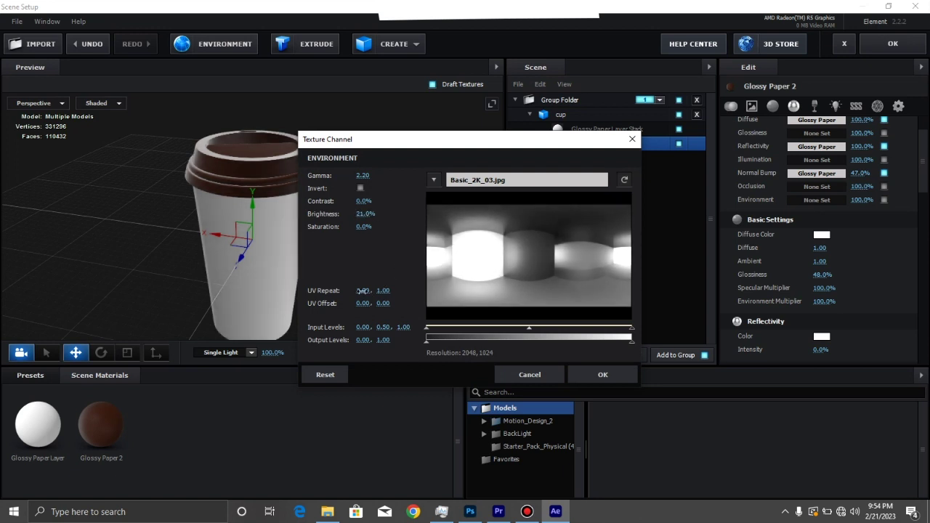
left_click_drag(361, 290, 445, 289)
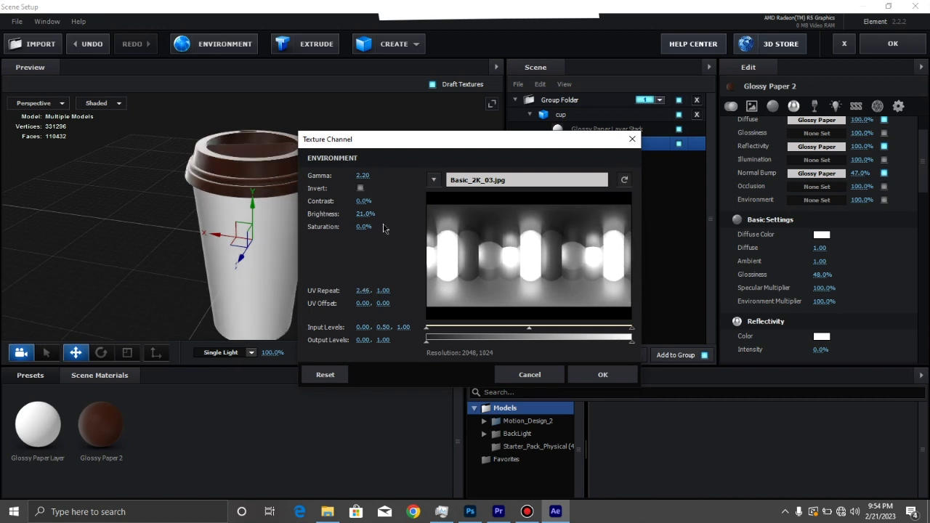
left_click_drag(369, 213, 365, 218)
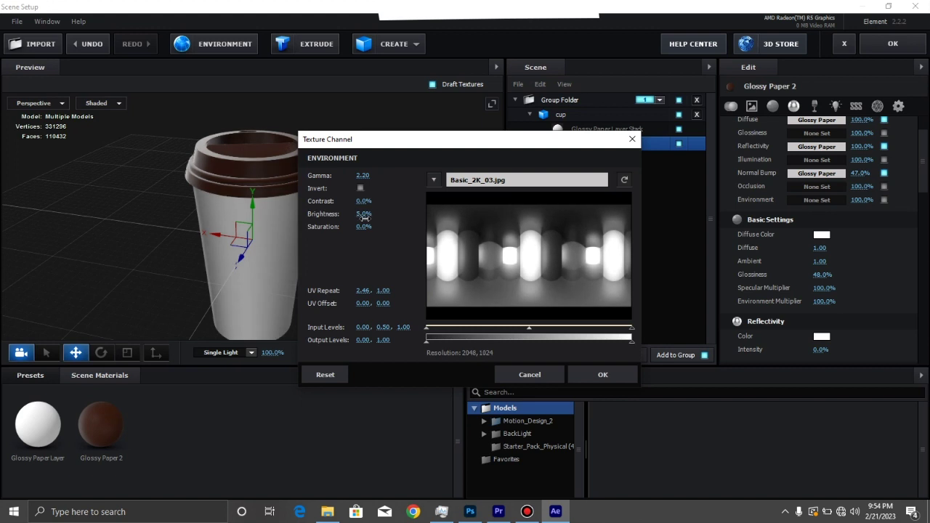
left_click(594, 375)
left_click_drag(303, 240, 224, 171)
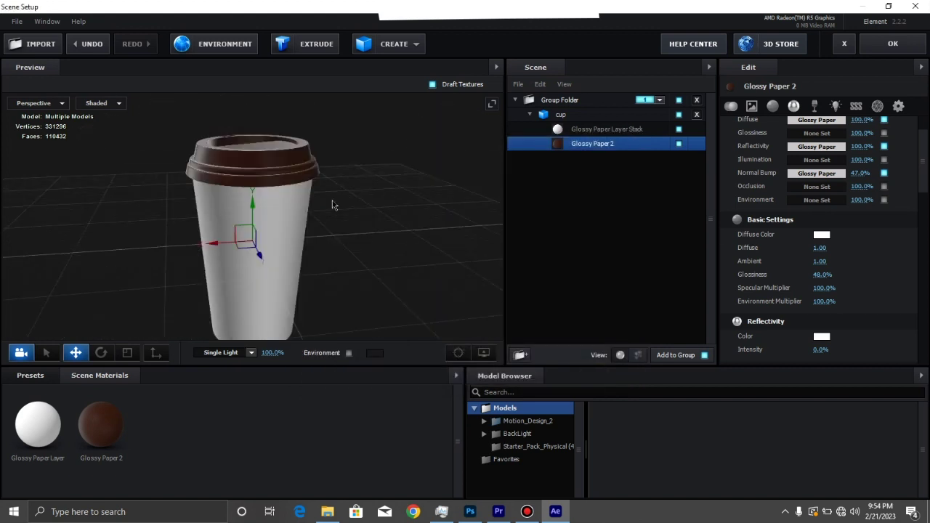
Step: Fine-tune the lid material's Glossiness to 47%
scroll(925, 175, "down", 3)
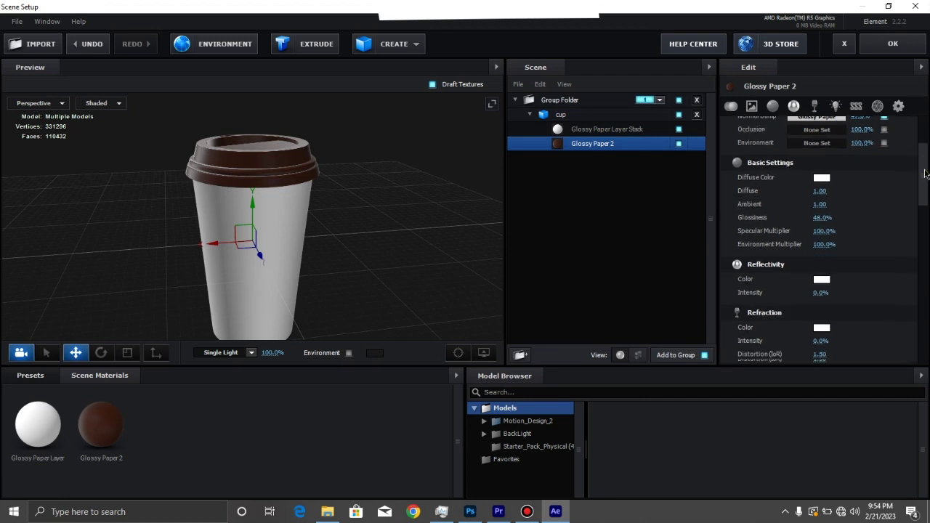
left_click_drag(819, 216, 822, 216)
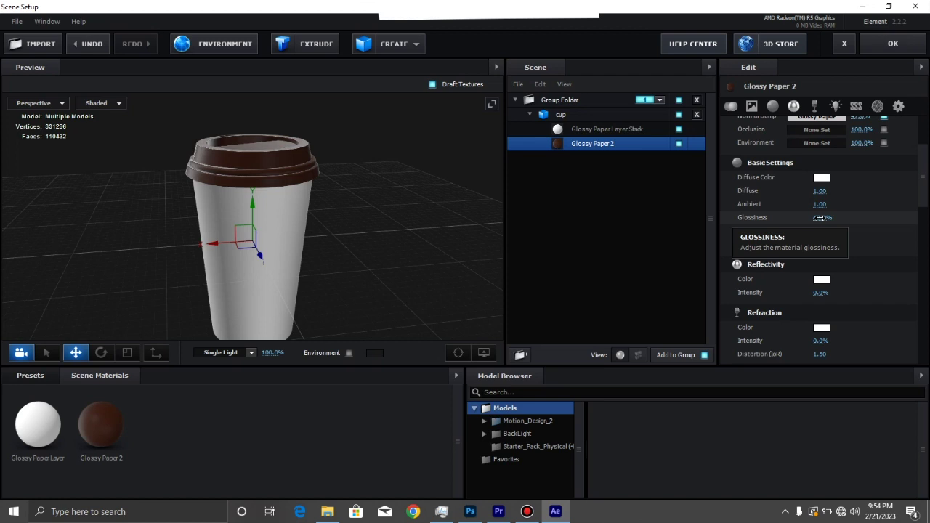
left_click_drag(429, 208, 381, 207)
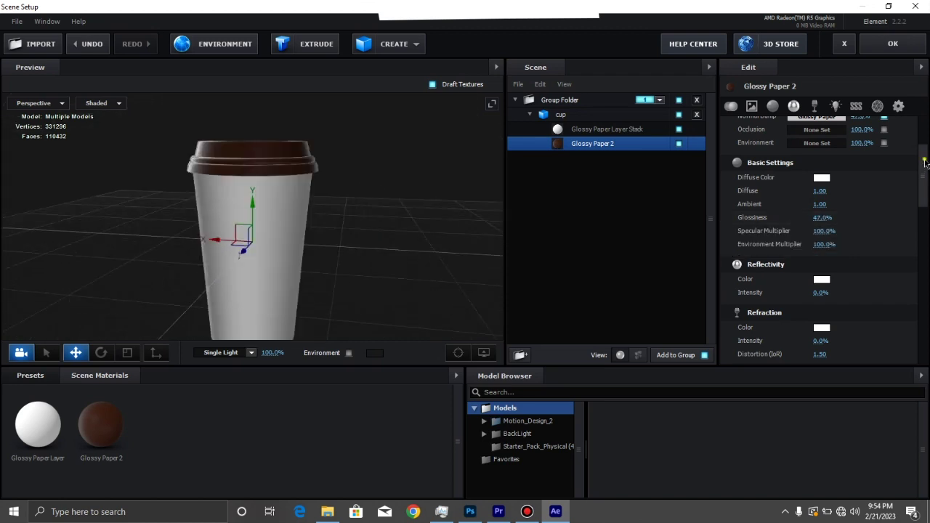
Step: Give the lid's Reflectivity a dark brown colour at 5% intensity
scroll(925, 161, "down", 5)
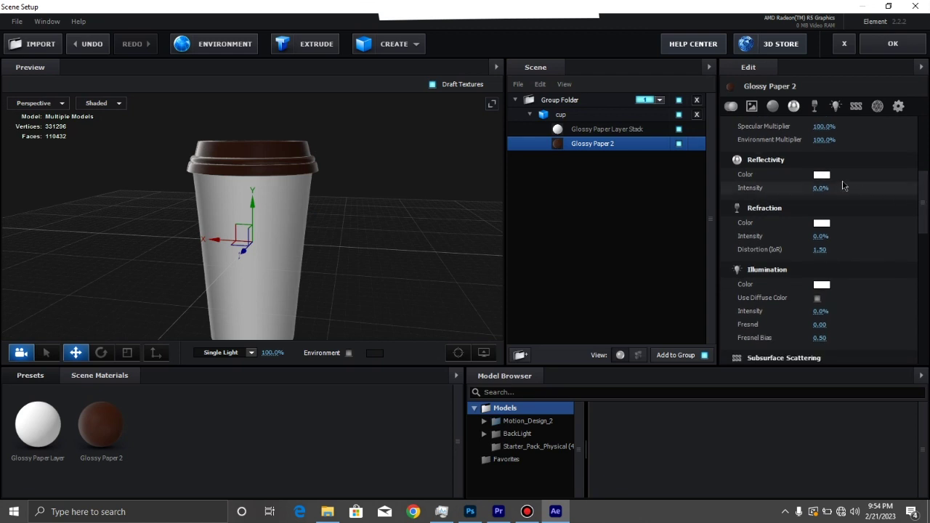
left_click(821, 176)
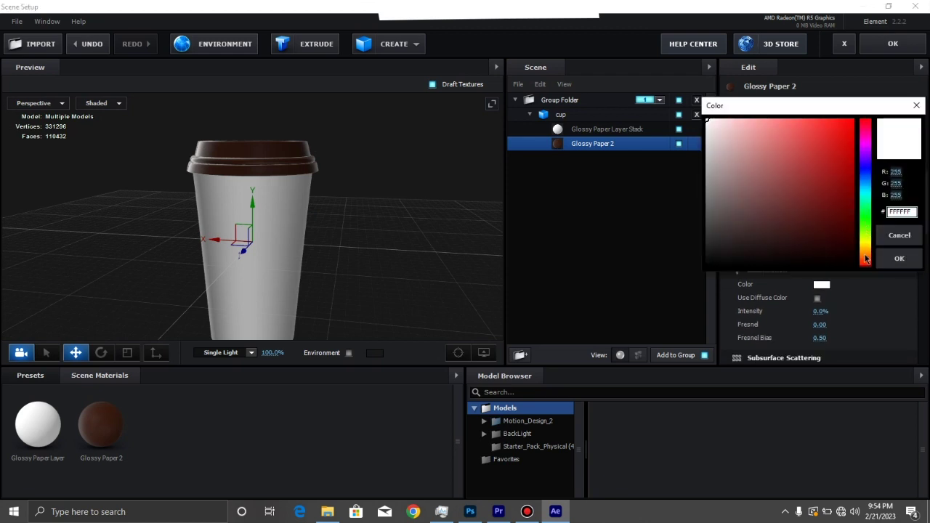
left_click_drag(865, 259, 865, 254)
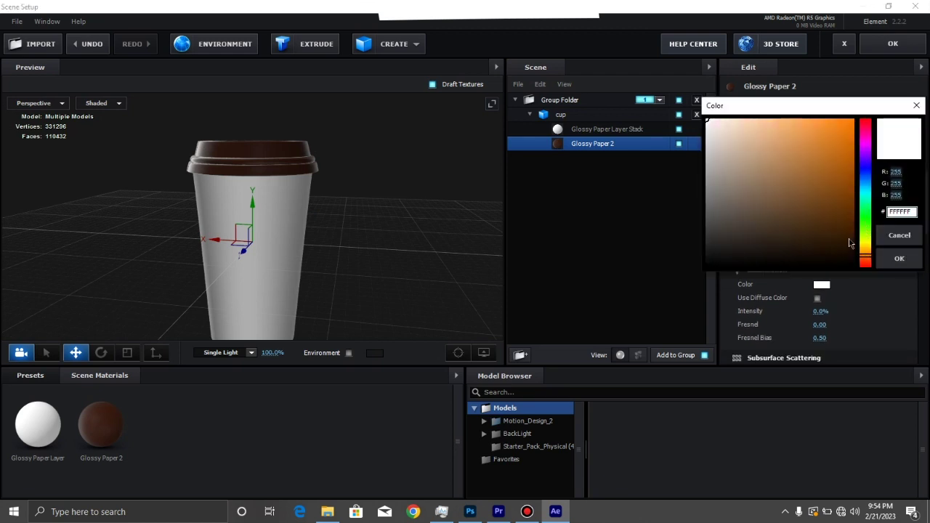
left_click(850, 244)
key("Return")
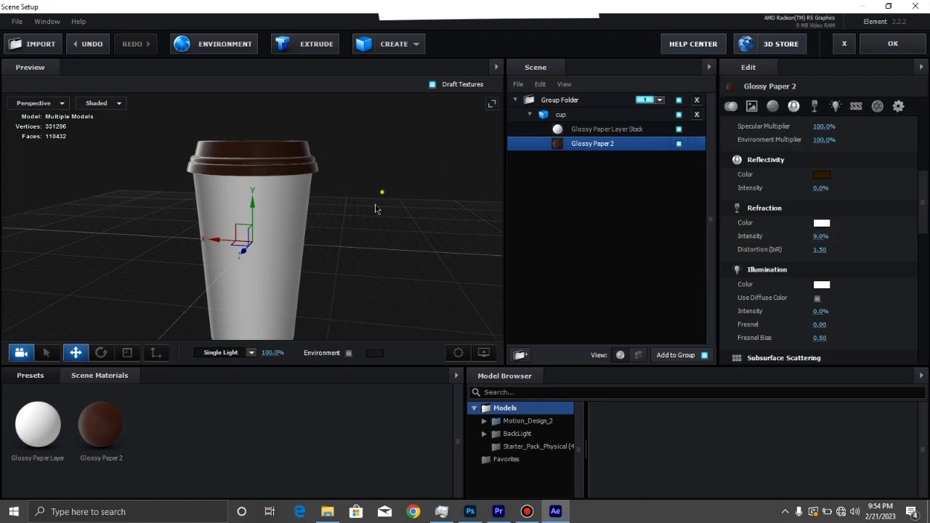
left_click_drag(382, 191, 356, 165)
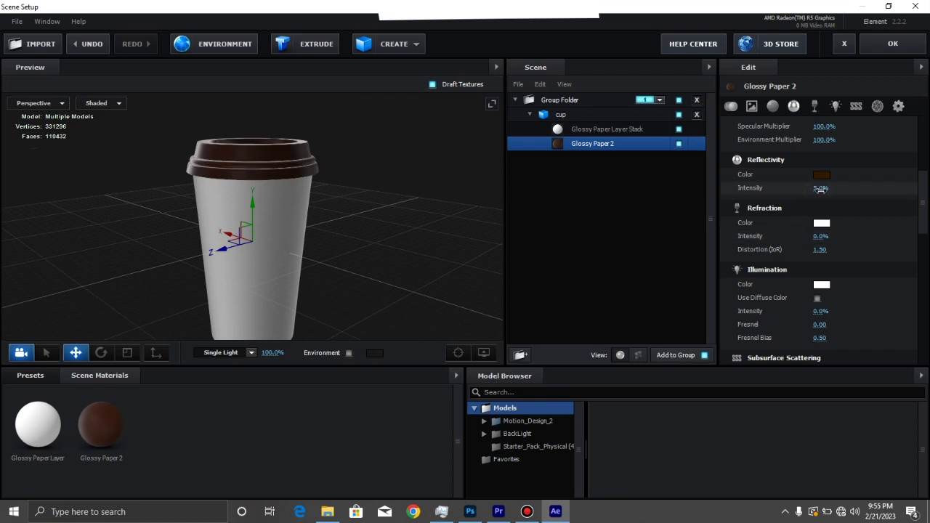
left_click_drag(378, 174, 467, 180)
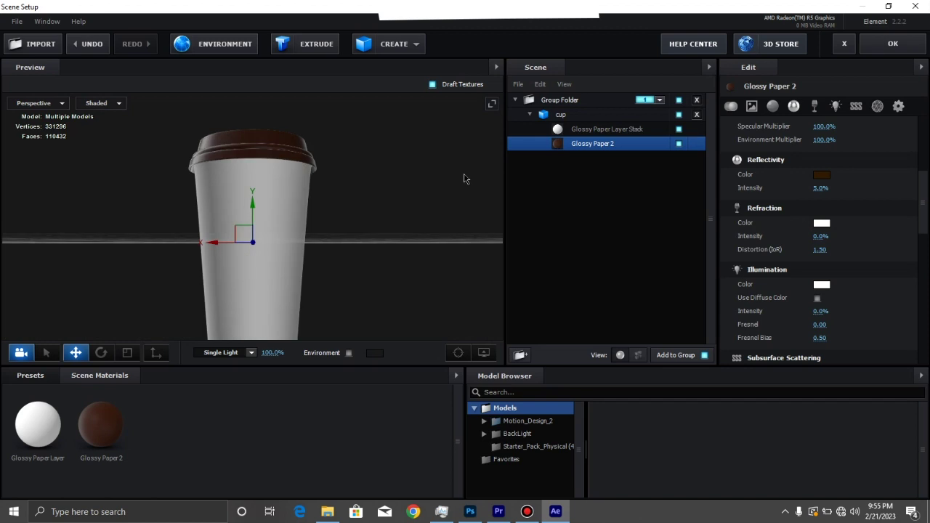
Step: Drag baseColor, metallic and roughness PNGs onto Glossy Paper Layer Stack's Diffuse, Reflectivity and Normal Bump
left_click(37, 426)
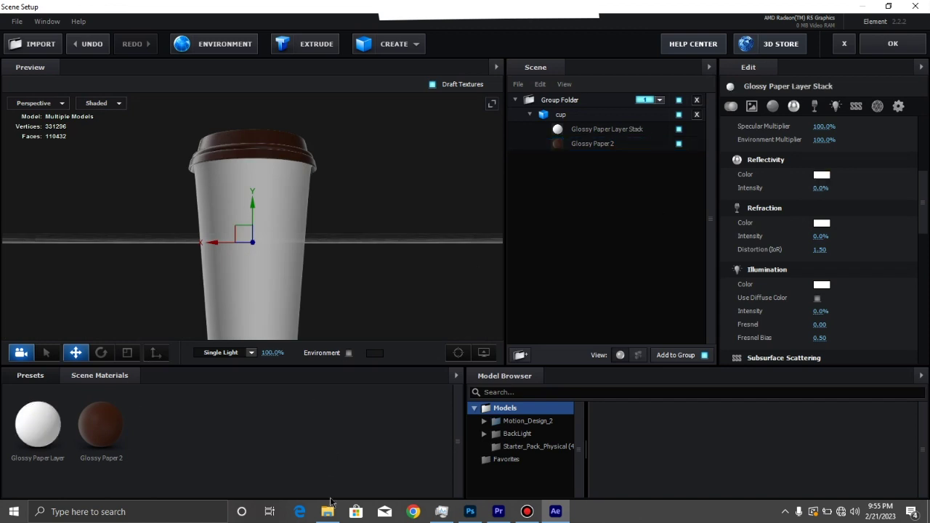
left_click_drag(927, 182, 914, 131)
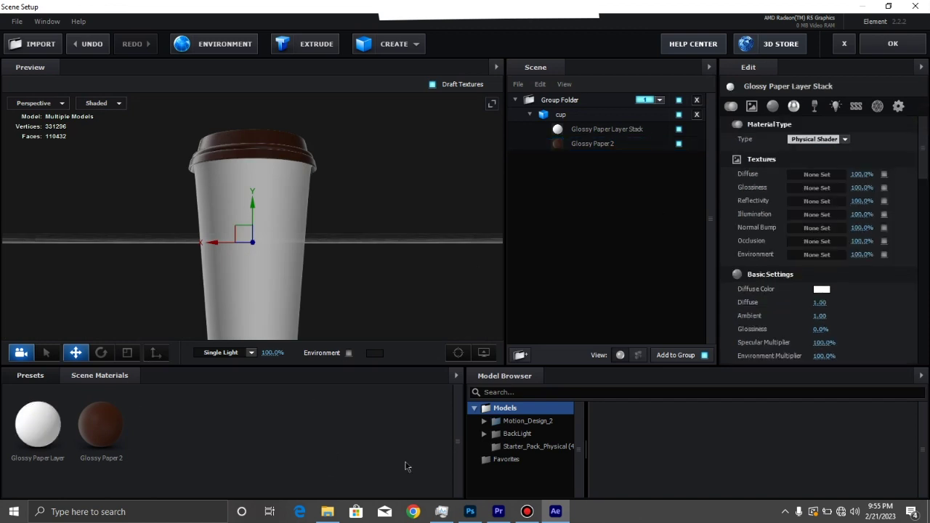
left_click(329, 510)
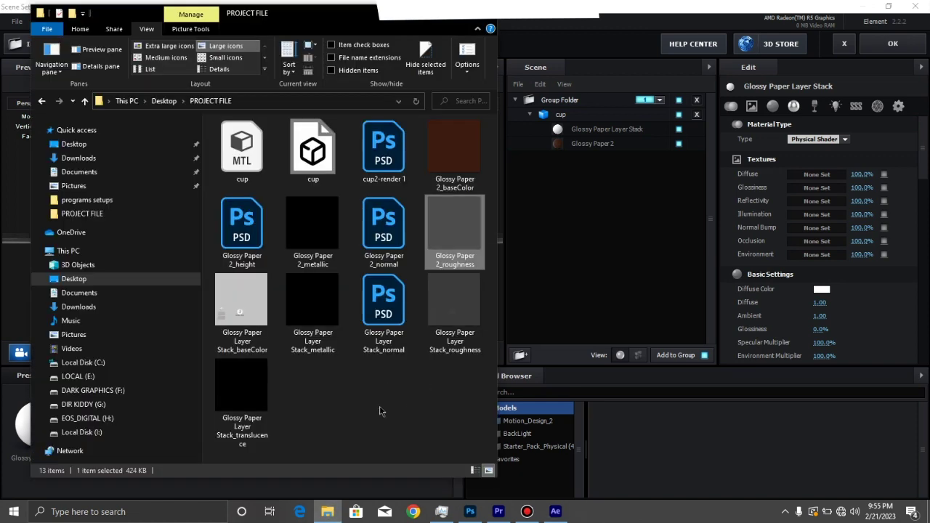
left_click_drag(242, 301, 825, 178)
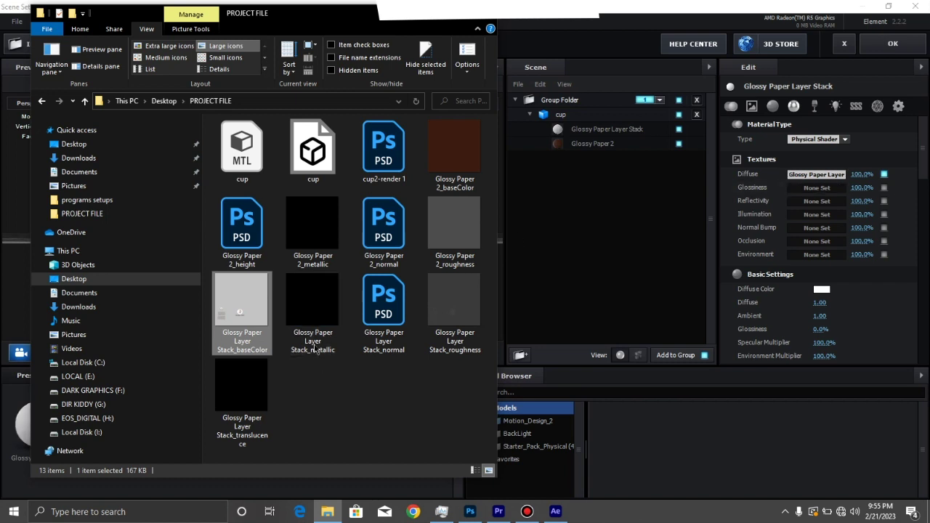
left_click(315, 348)
left_click_drag(315, 364, 828, 202)
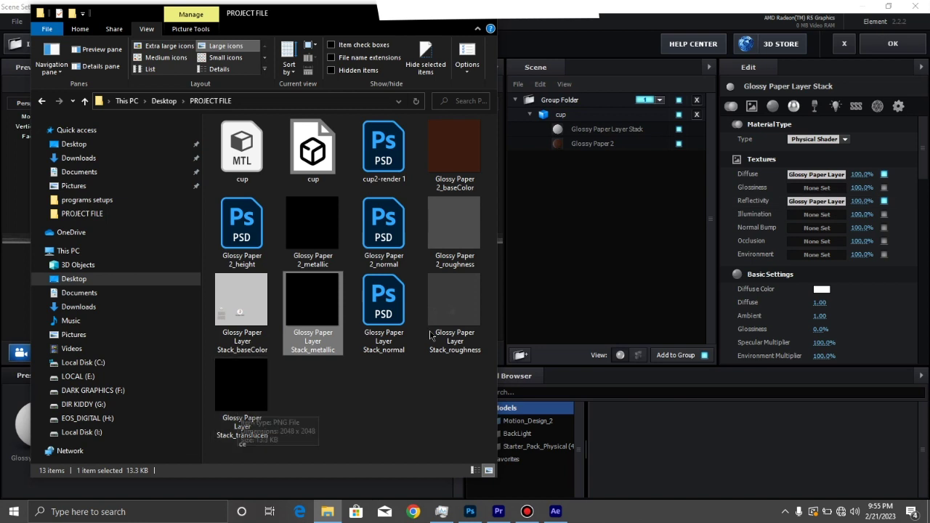
left_click_drag(439, 305, 820, 231)
Step: Turn off Draft Textures so the cup's printed logo shows at full quality
left_click(439, 20)
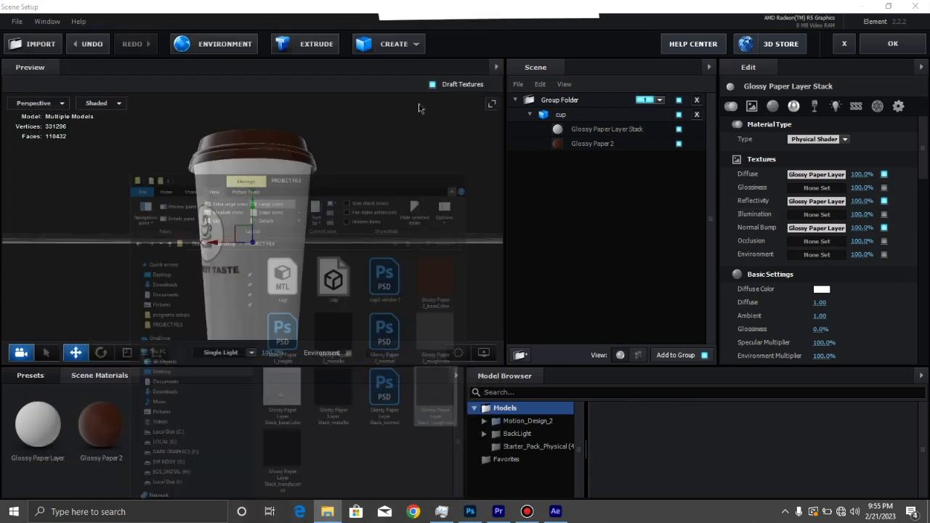
left_click_drag(354, 290, 436, 220)
left_click(432, 84)
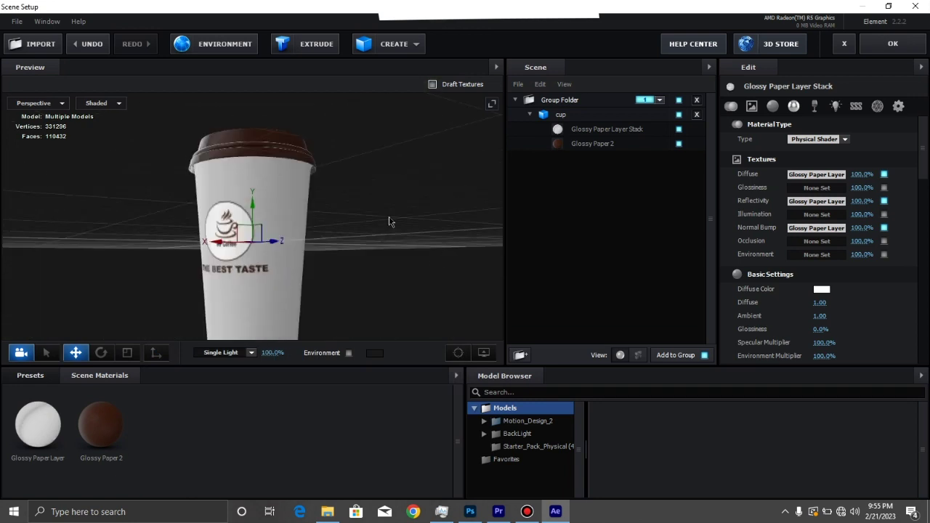
left_click_drag(356, 230, 427, 220)
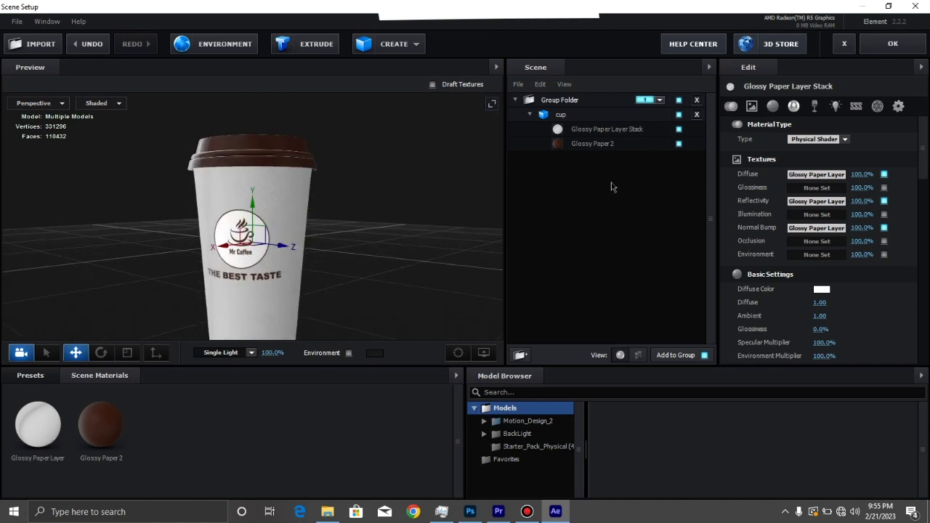
scroll(922, 167, "down", 2)
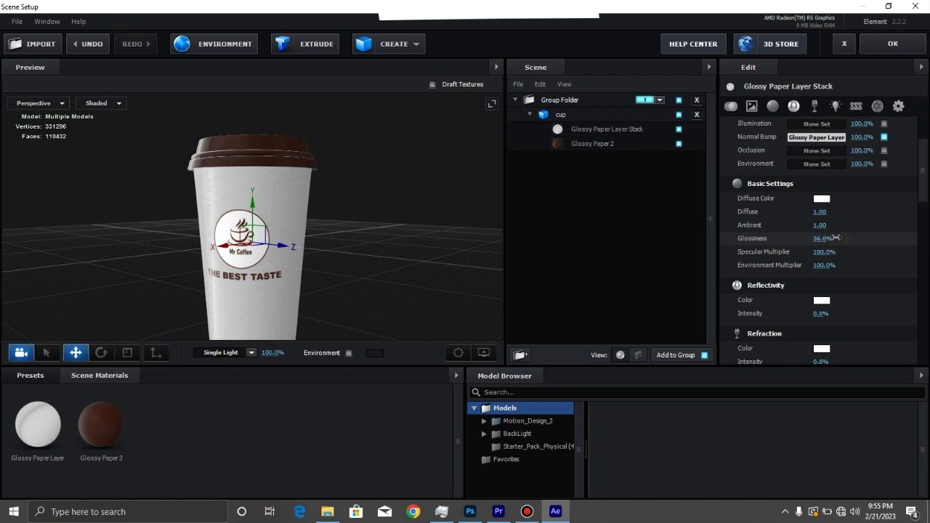
Step: Set the body material's Glossiness to 36% and Normal Bump to 54%, then select the cup model
left_click_drag(835, 237, 842, 237)
left_click_drag(865, 137, 840, 140)
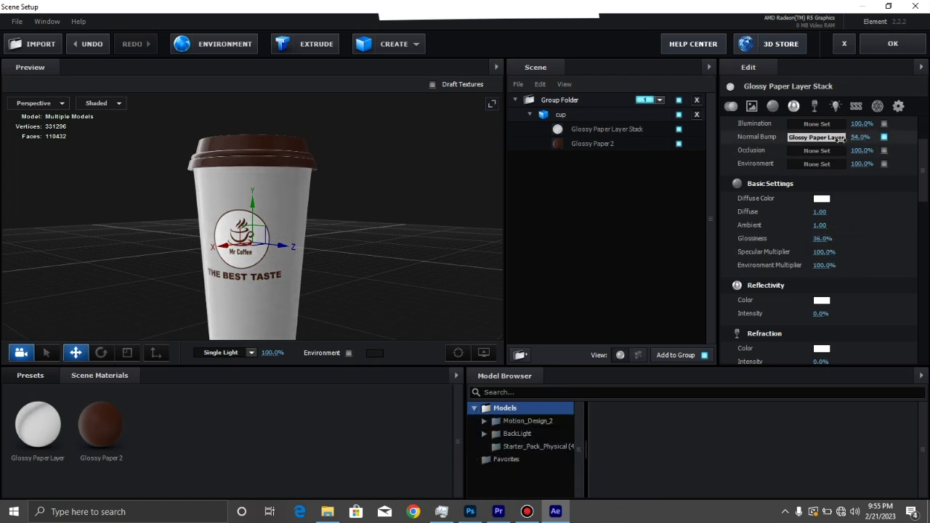
left_click_drag(290, 268, 528, 187)
left_click_drag(433, 239, 411, 237)
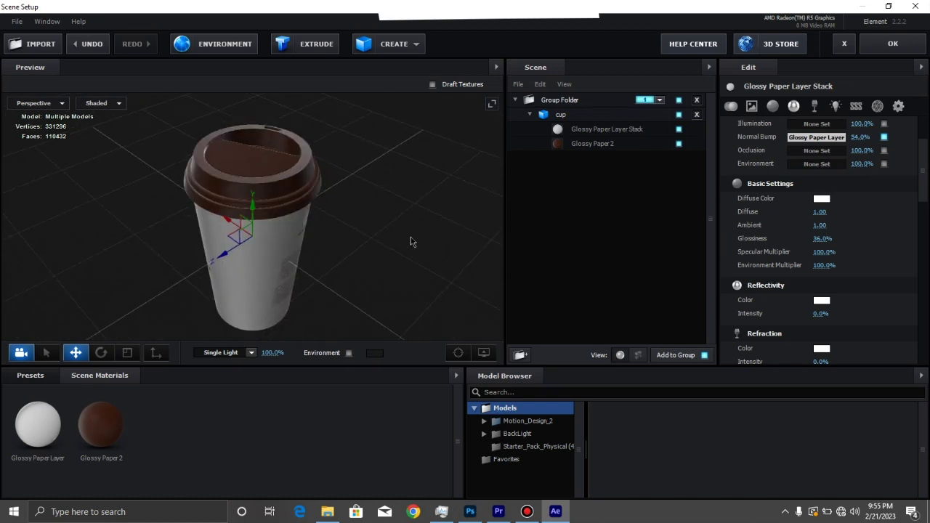
left_click_drag(348, 240, 390, 218)
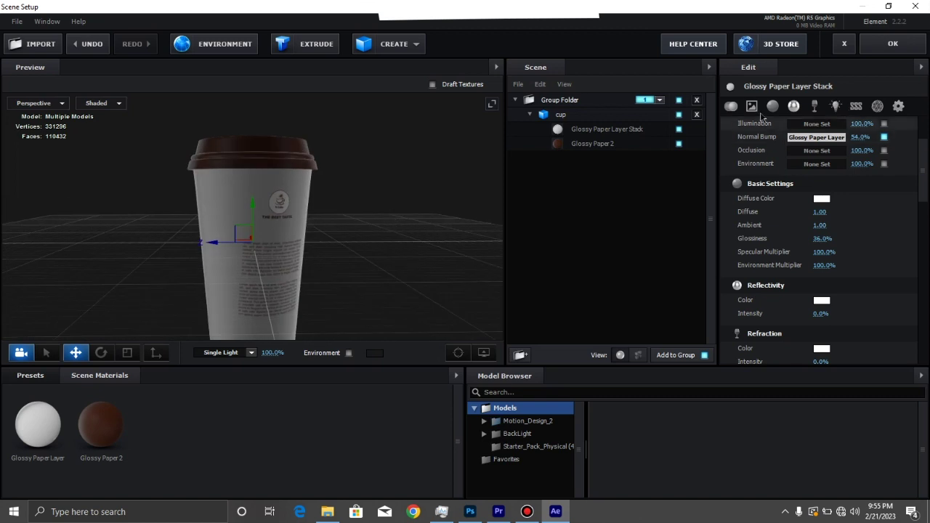
left_click(793, 107)
left_click(592, 116)
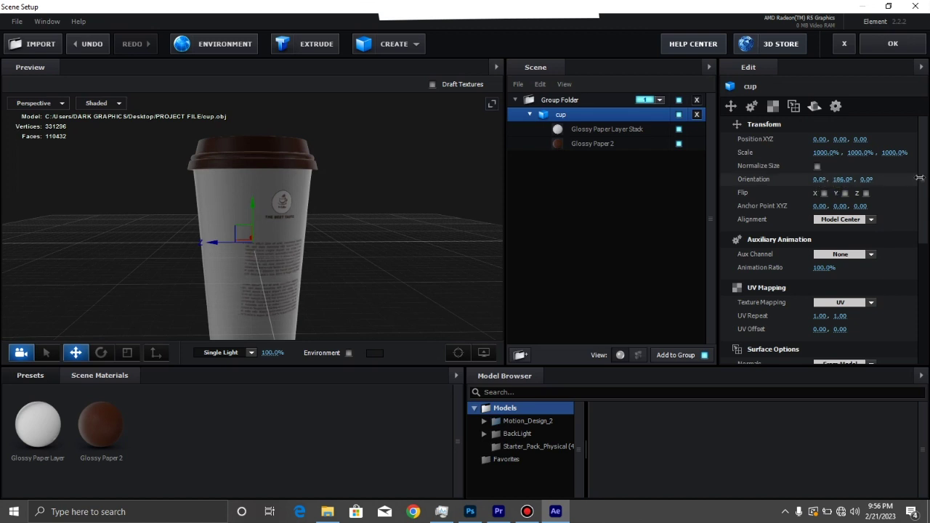
Step: Rotate the cup to Orientation Y 422° so the logo faces front, checking it in the composition
mouse_move(837, 180)
left_mouse_down()
mouse_move(895, 181)
mouse_move(842, 181)
left_mouse_up()
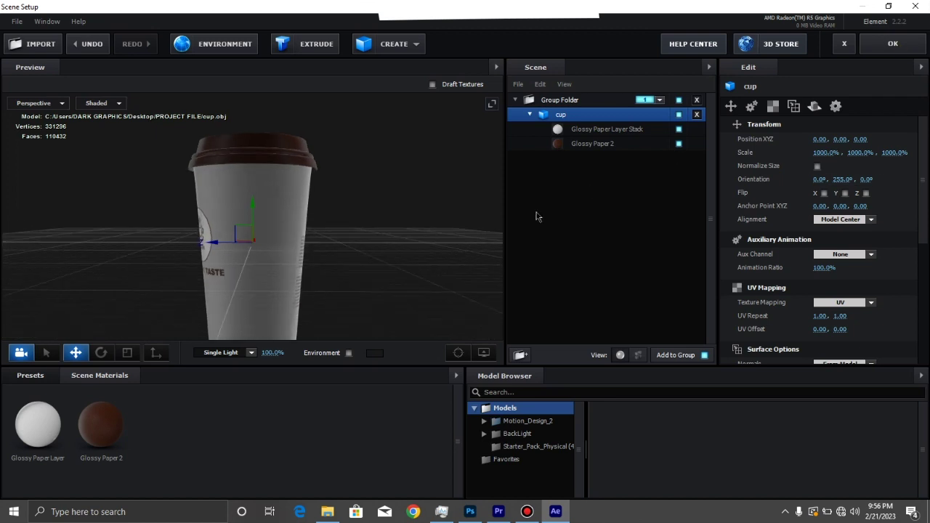
key("Return")
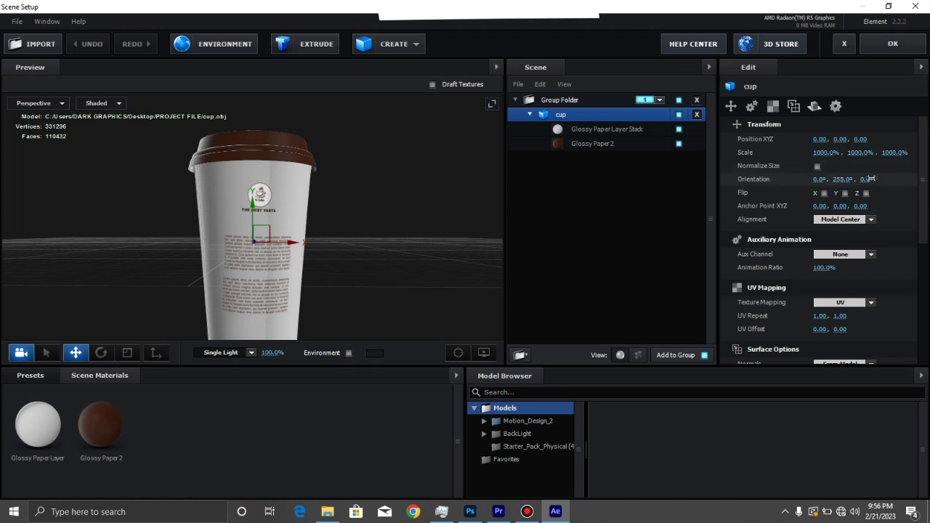
left_click_drag(837, 178, 894, 180)
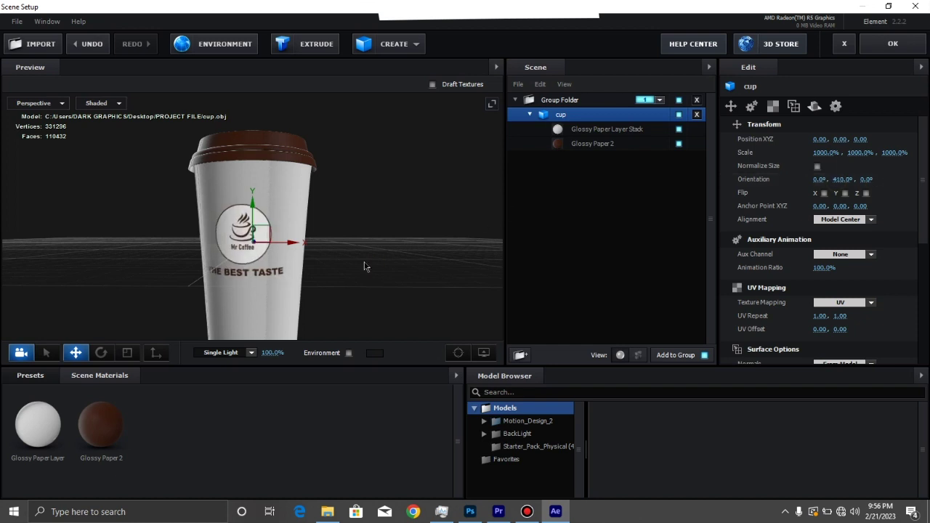
left_click_drag(370, 266, 365, 264)
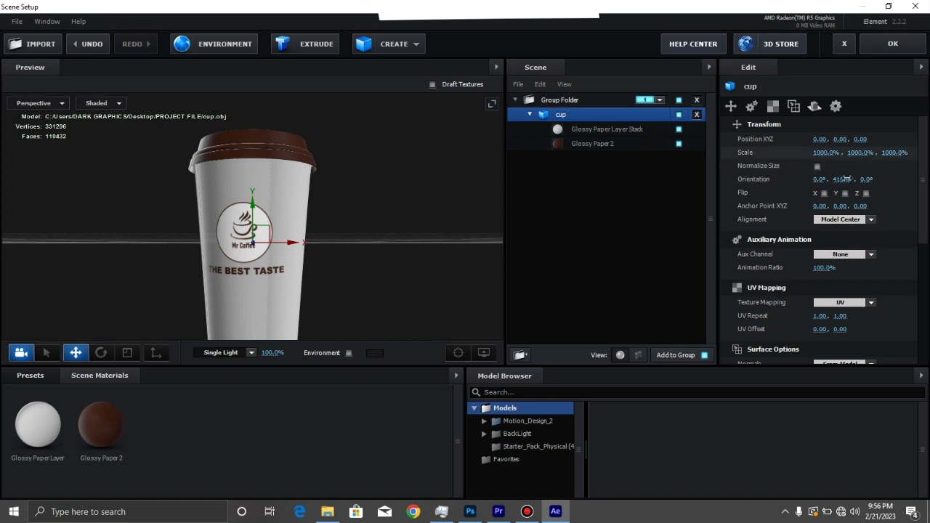
left_click_drag(844, 179, 860, 180)
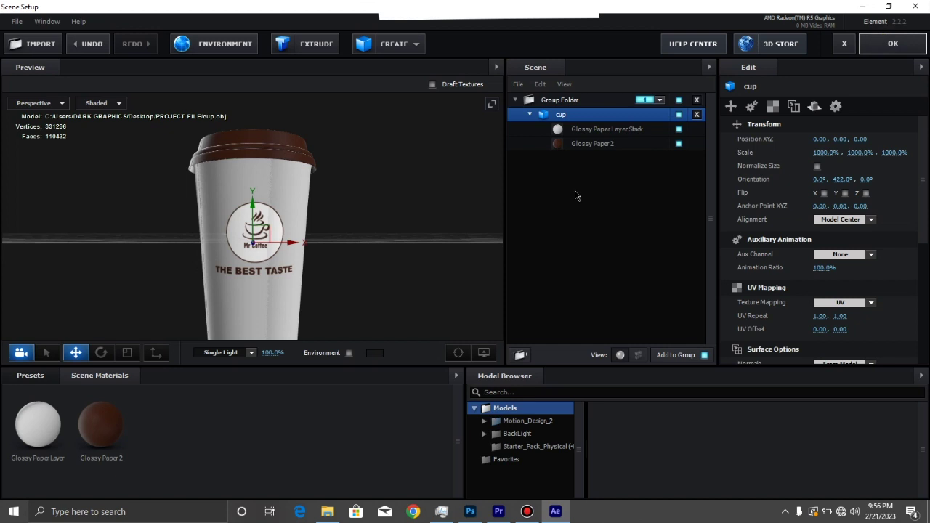
key("Return")
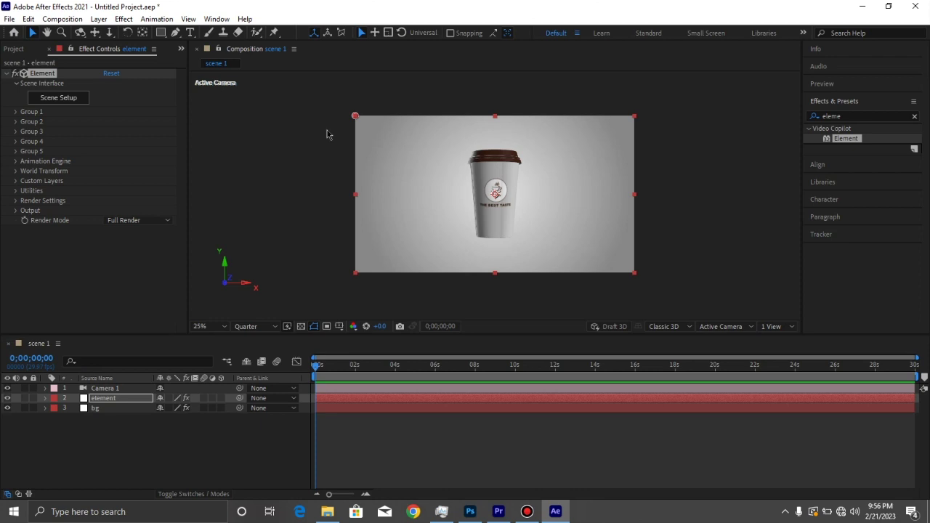
key("shift+slash")
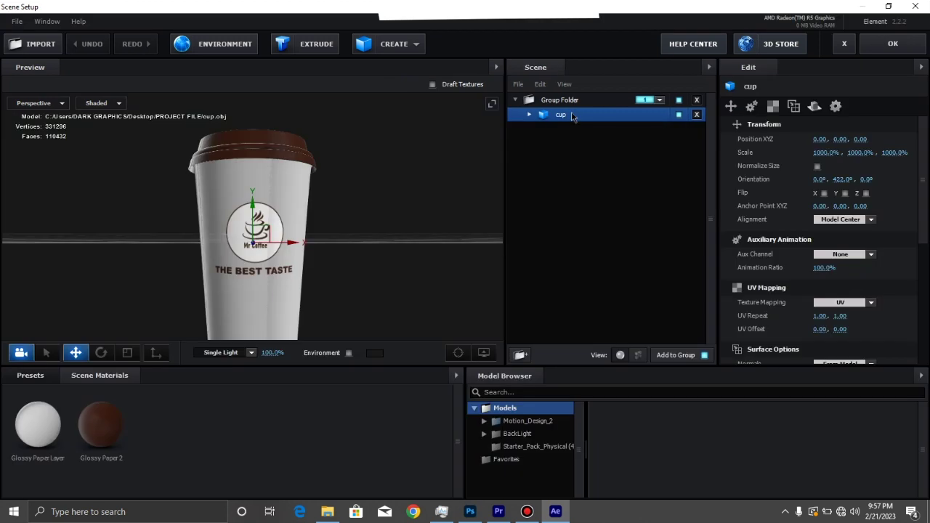
Step: Duplicate the cup model and name the copy 'bottle'
key("ctrl+d")
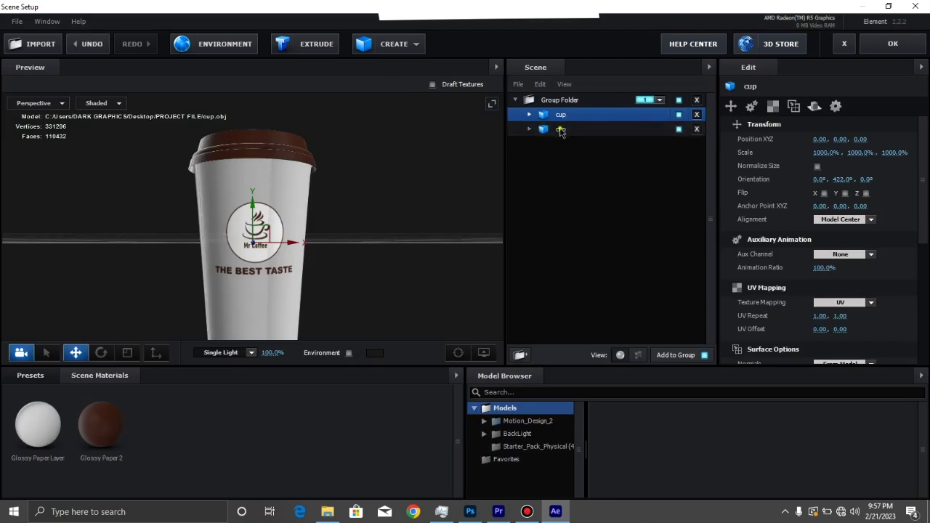
double_click(560, 129)
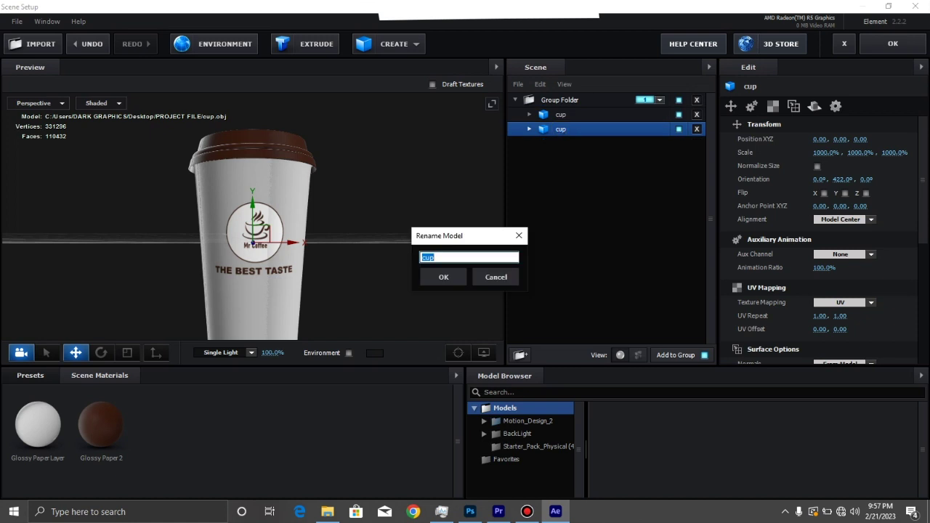
type("bottle")
left_click(456, 282)
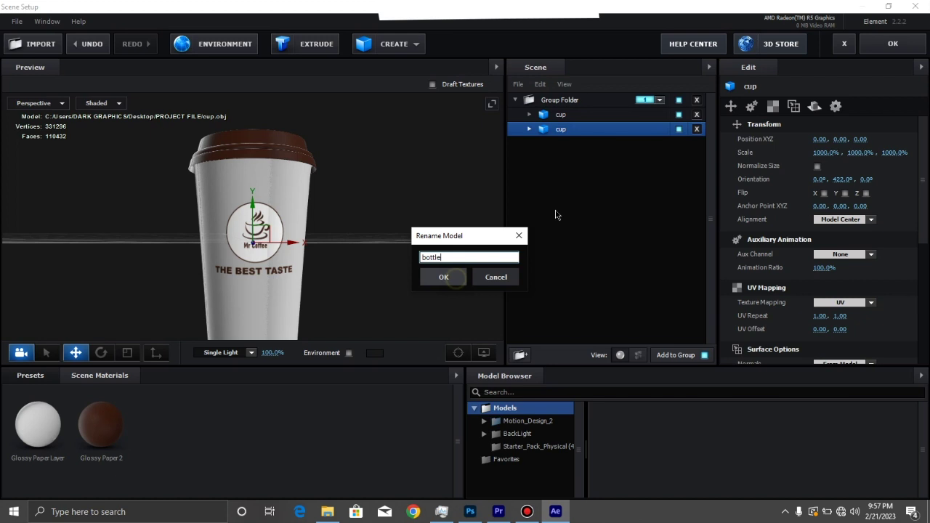
Step: Rename the original cup model 'cap' and expand bottle's material list
left_click(560, 115)
double_click(561, 115)
type("cap")
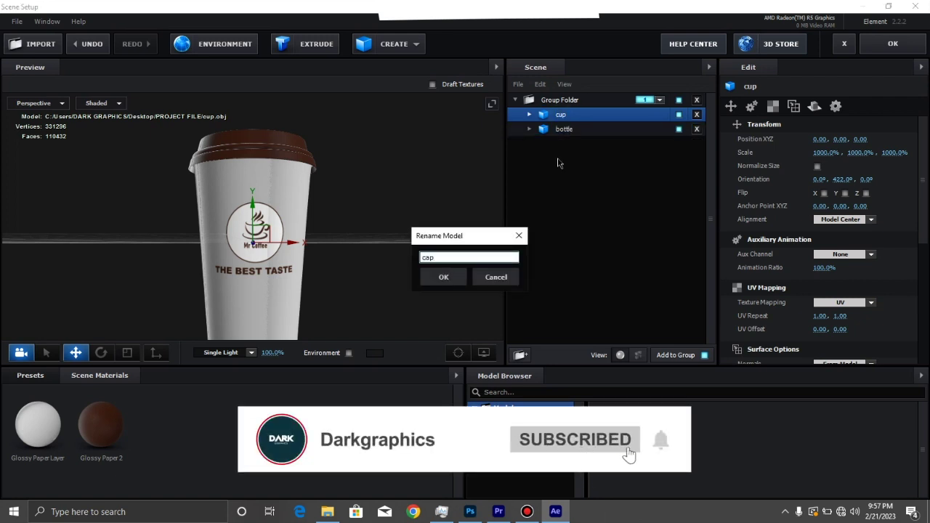
left_click(429, 280)
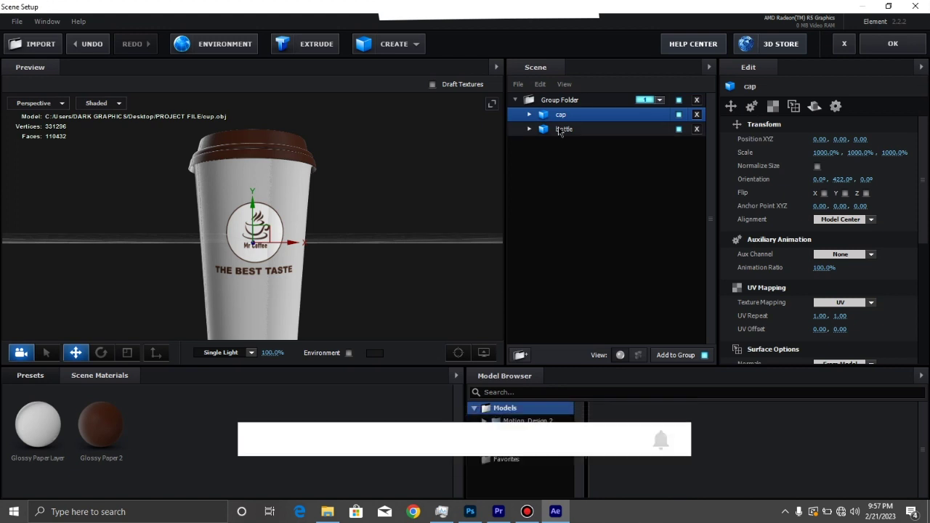
left_click(537, 130)
left_click(530, 129)
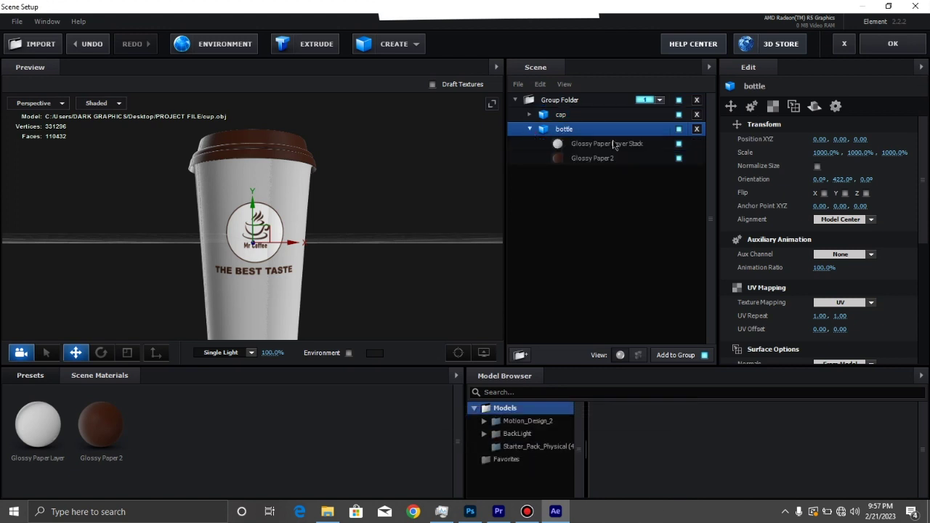
left_click_drag(279, 278, 668, 180)
Step: Hide the lid material on bottle and the body material on cap, checking each model alone
left_click(678, 158)
left_click(529, 129)
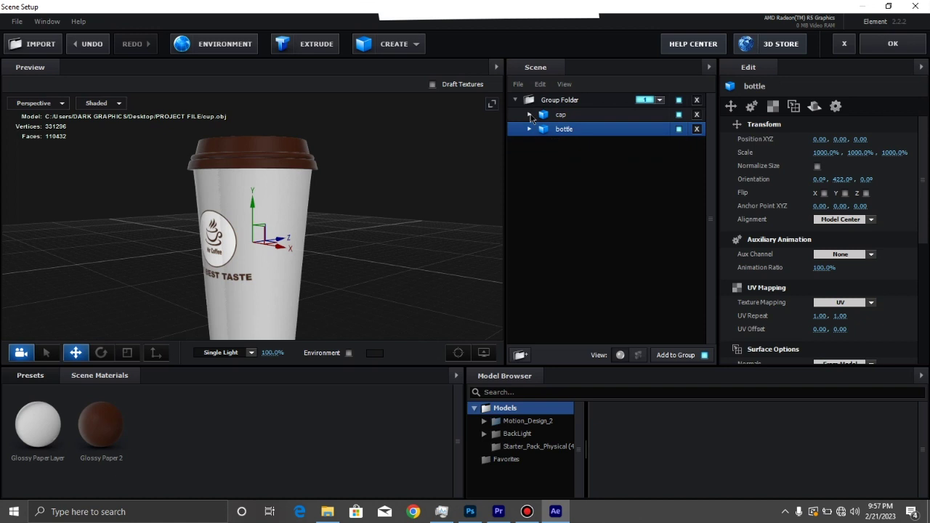
left_click(530, 114)
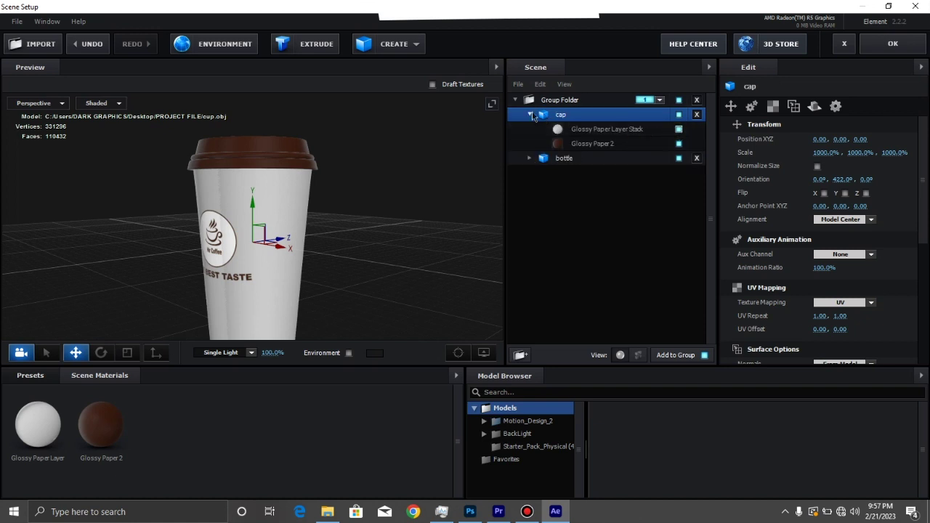
left_click(679, 129)
left_click(529, 114)
left_click(679, 128)
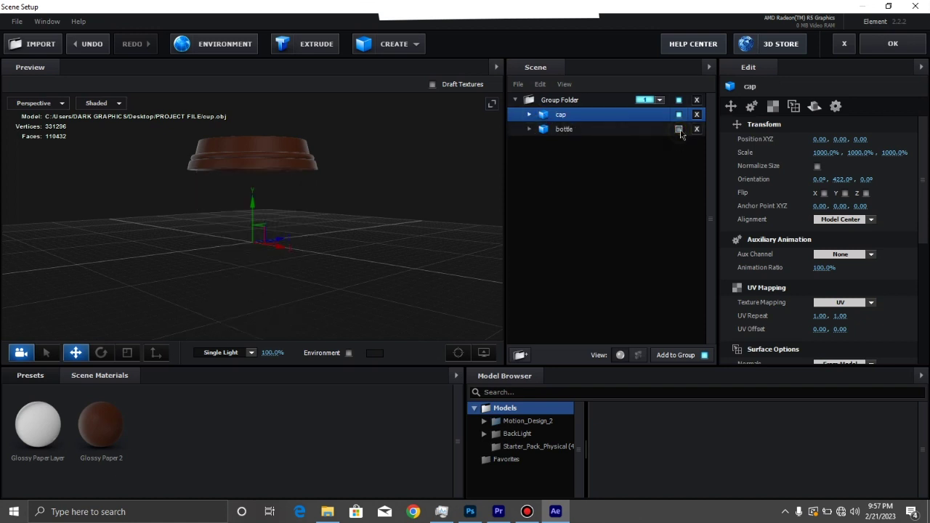
left_click(678, 128)
left_click(679, 114)
left_click(679, 114)
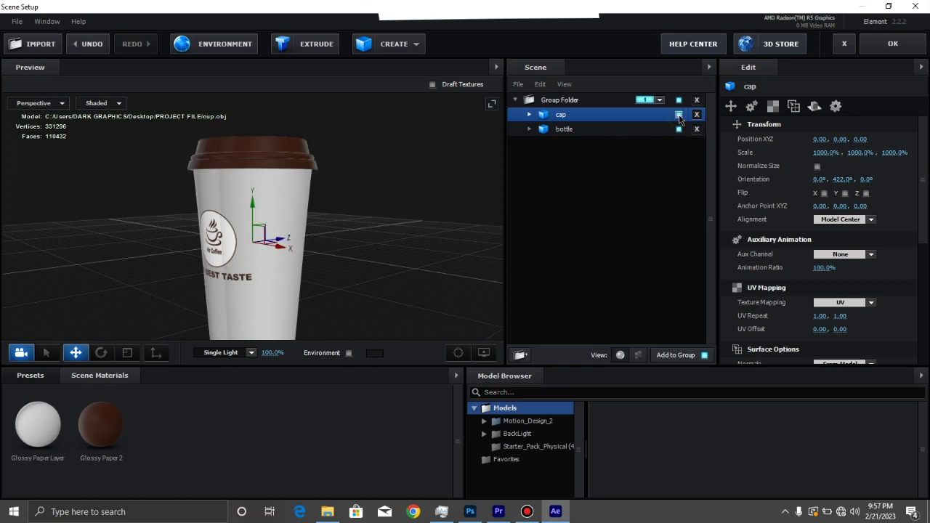
Step: Assign cap to auxiliary animation Channel 1 and bottle to Channel 2, then apply Scene Setup
right_click(621, 117)
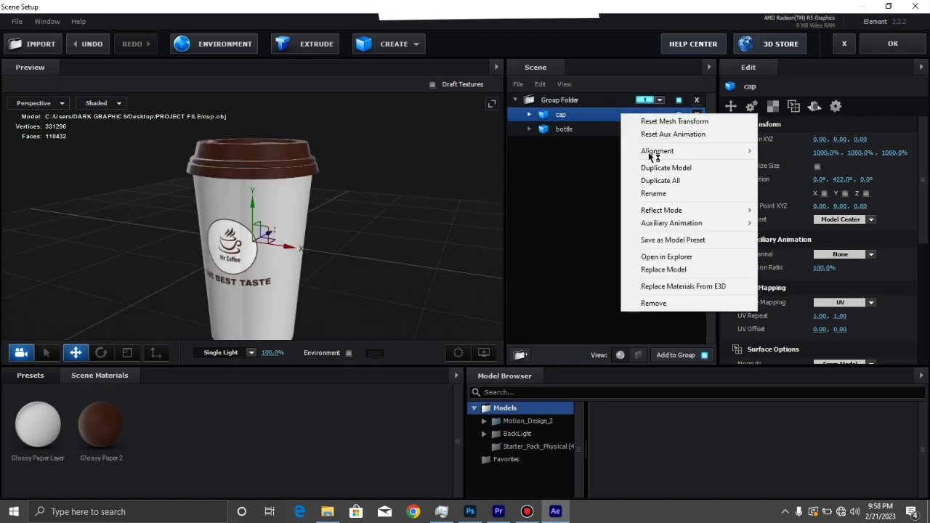
mouse_move(681, 223)
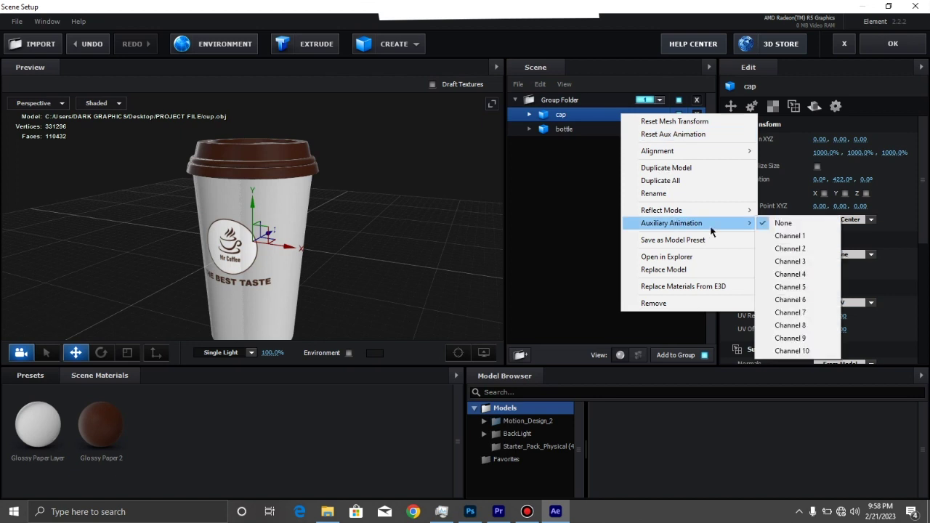
left_click(794, 236)
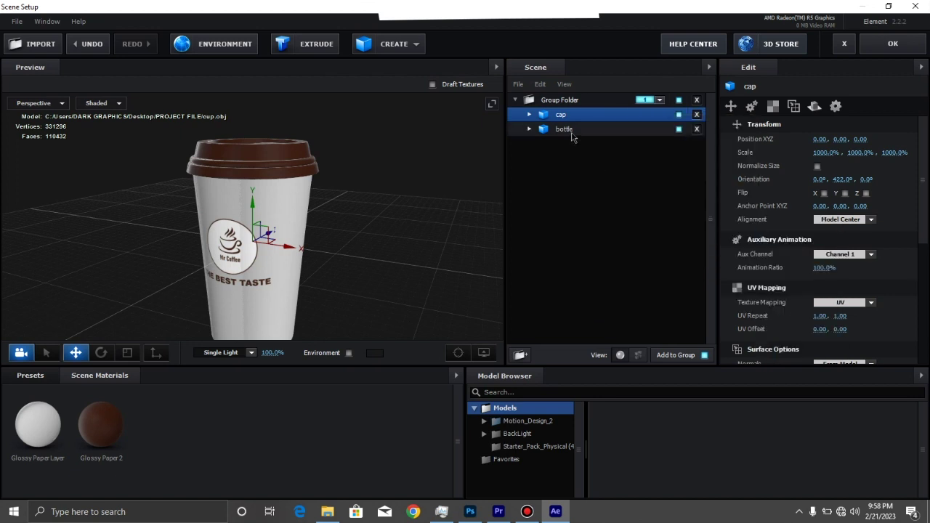
right_click(572, 136)
mouse_move(642, 249)
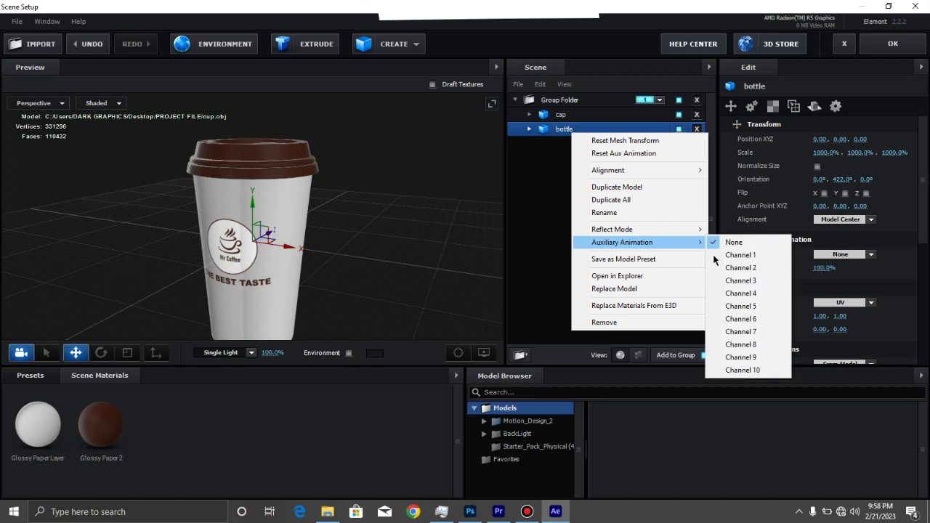
left_click(741, 268)
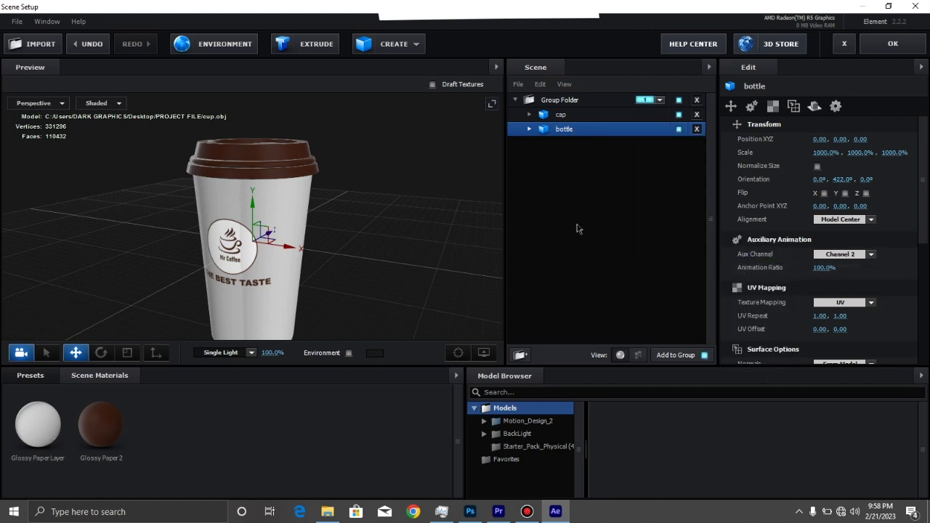
left_click(898, 46)
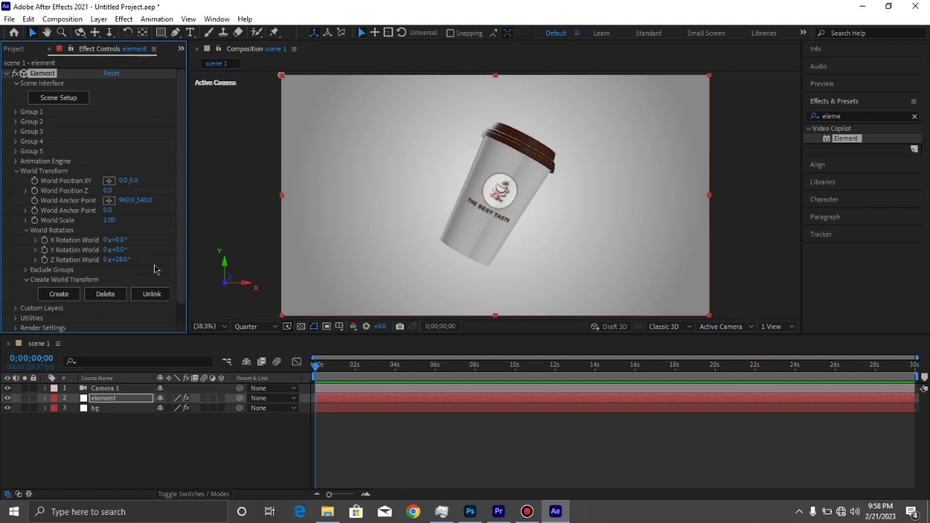
Step: Set World Transform Z Rotation World to 45° and World Position Z to -480
left_click(117, 259)
type("45")
key("Return")
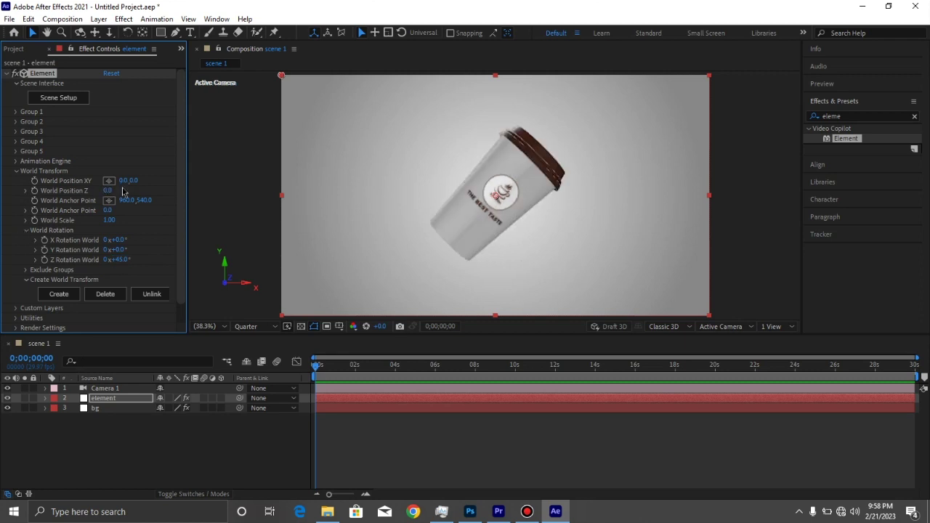
type("300")
key("Return")
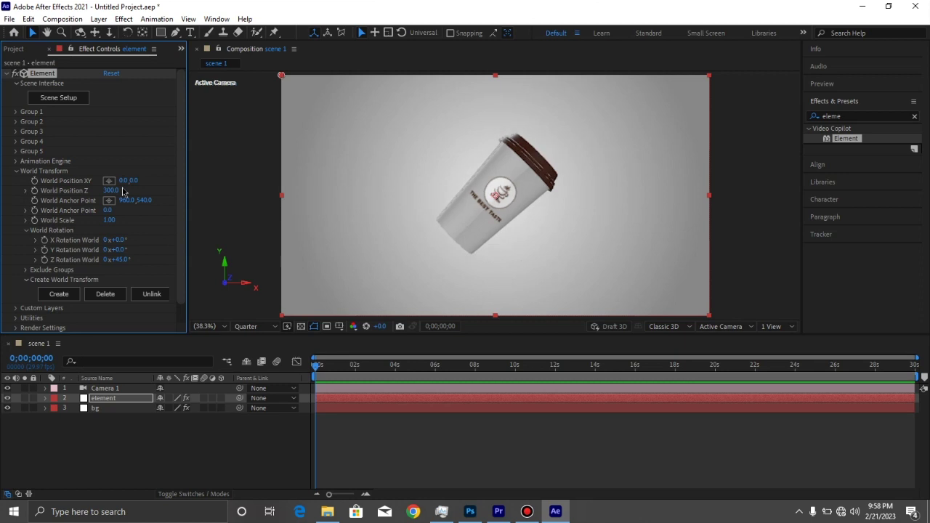
left_click_drag(123, 191, 81, 203)
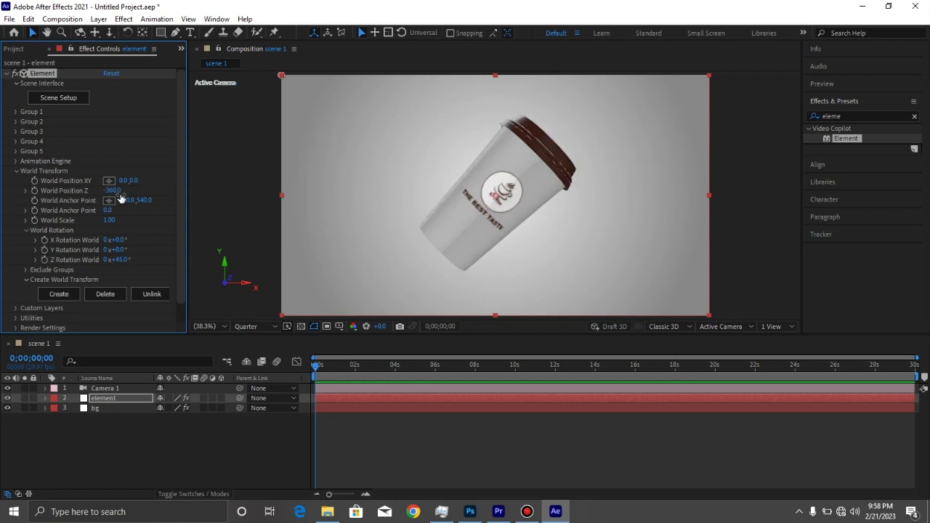
left_click(113, 191)
type("-480")
key("Return")
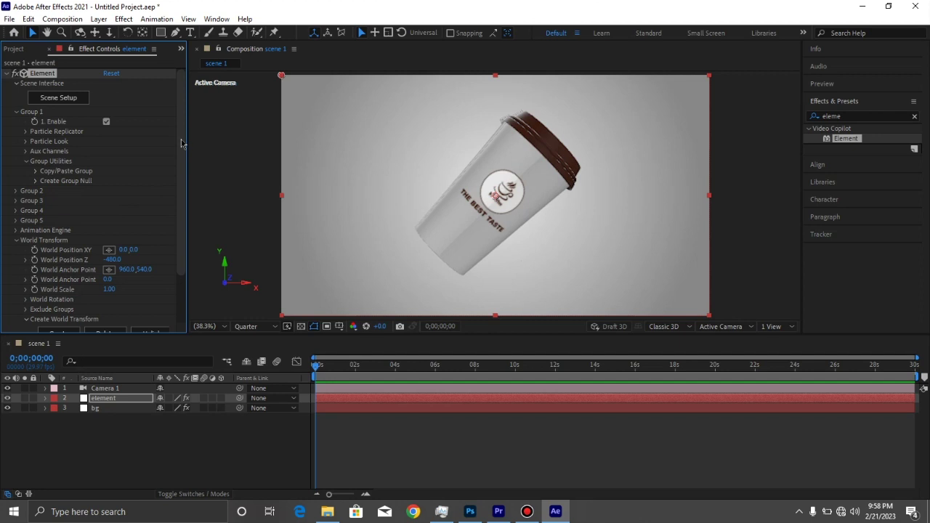
Step: Keyframe CH1 Y Position at -3.91 and CH2 Y at 5.82 on frame 0, settling to 0 by 1;15
left_click(26, 150)
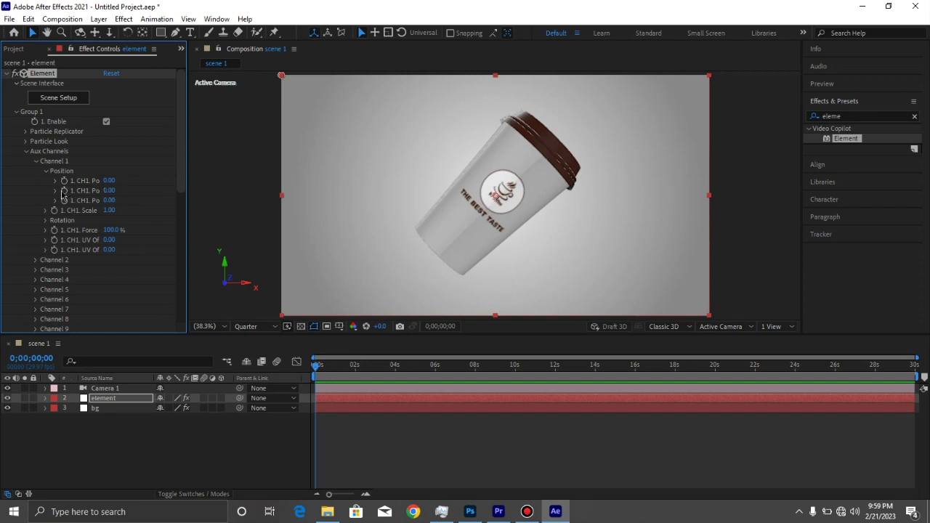
left_click(356, 371)
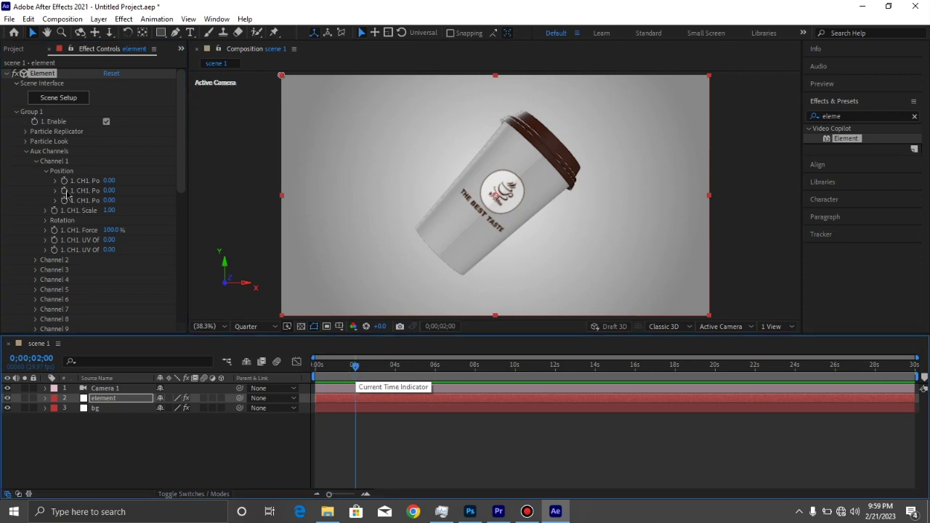
key("shift+Page_Up")
key("Page_Up")
key("Page_Up")
key("Page_Up")
key("Page_Up")
key("Page_Up")
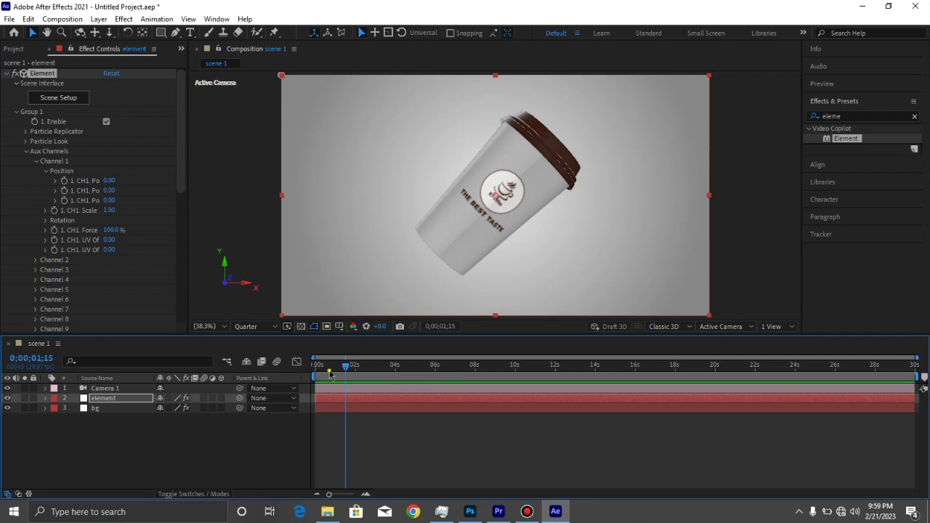
left_click(84, 195)
key("Home")
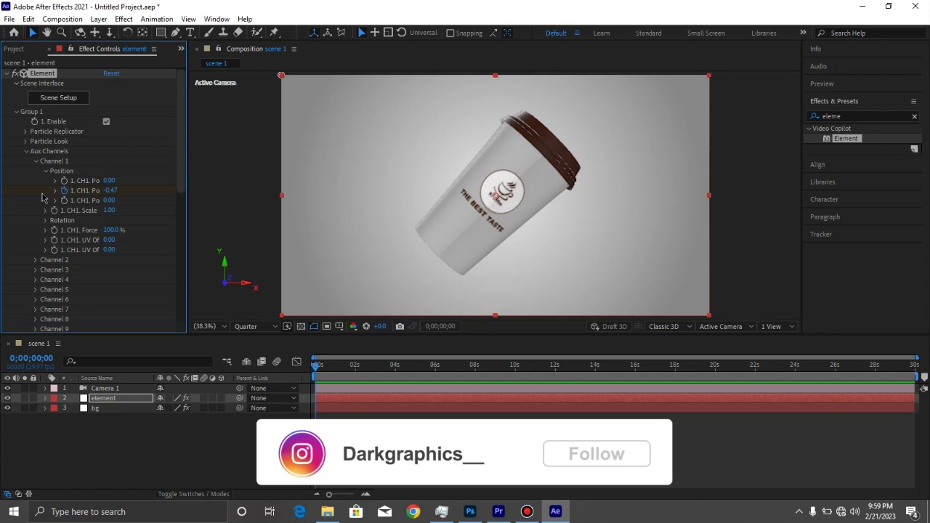
left_click_drag(109, 190, 2, 196)
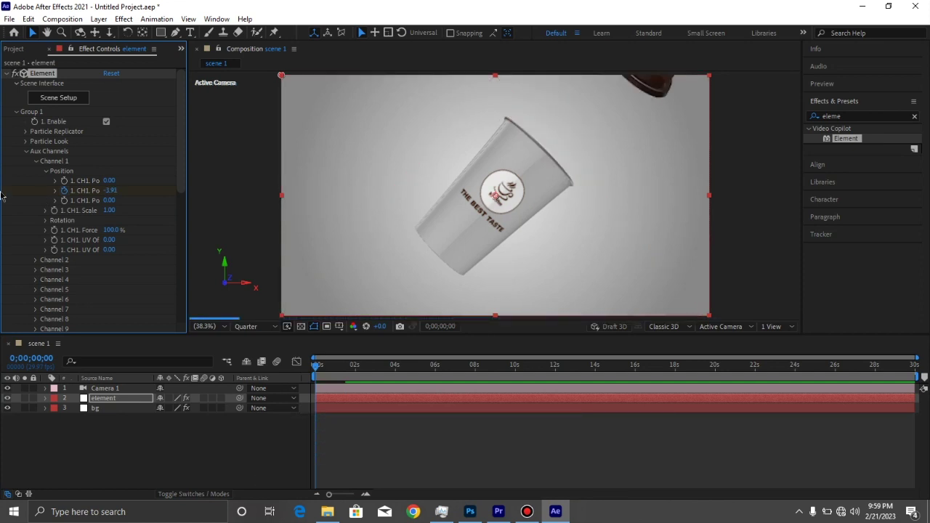
left_click(35, 260)
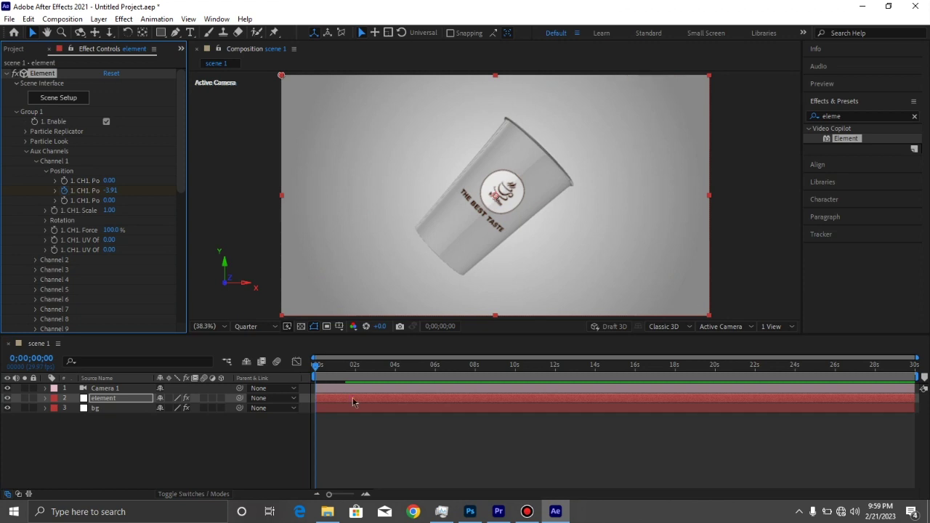
key("u")
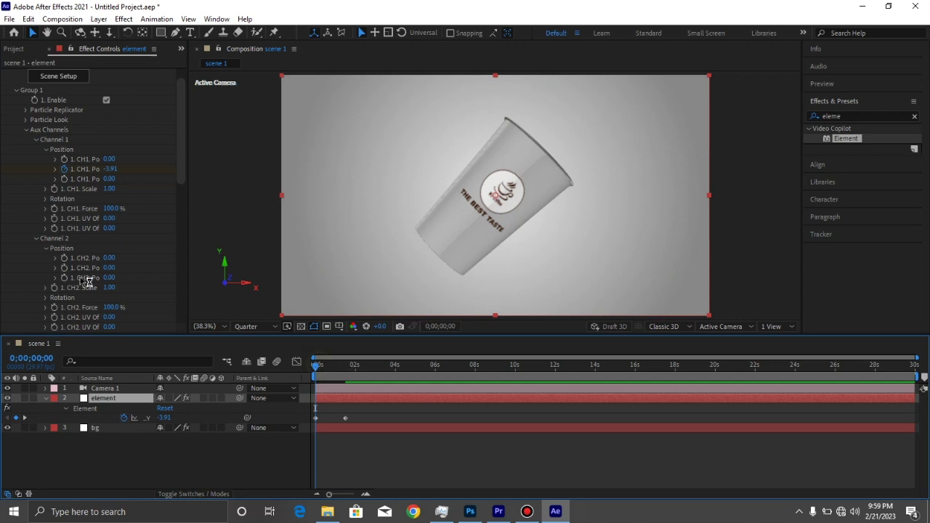
left_click(346, 367)
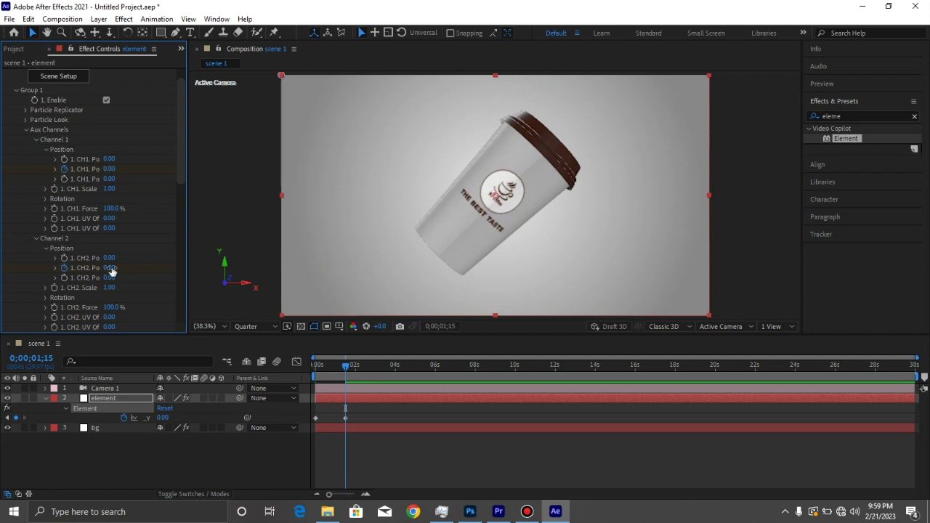
key("Home")
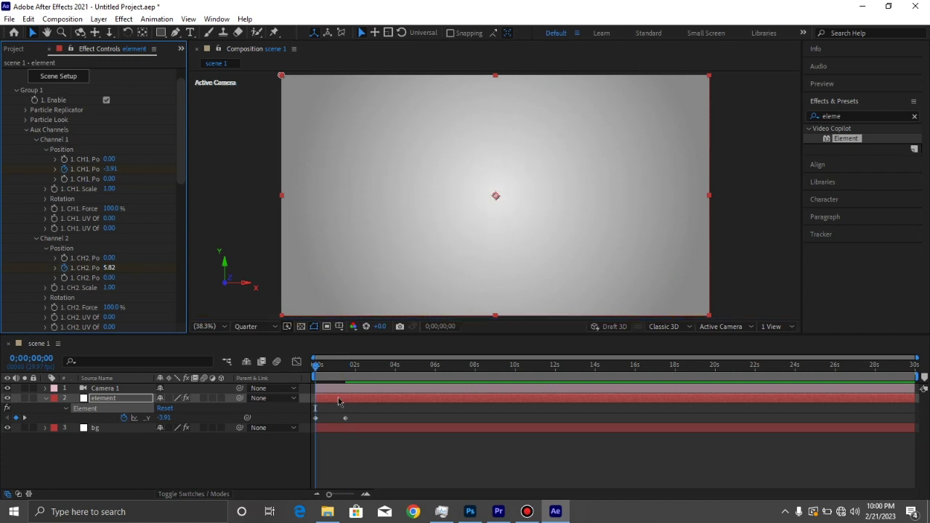
Step: Apply Easy Ease to the CH1/CH2 position keyframes and steepen their speed-graph influence
key("u")
left_click_drag(301, 407, 348, 421)
right_click(347, 418)
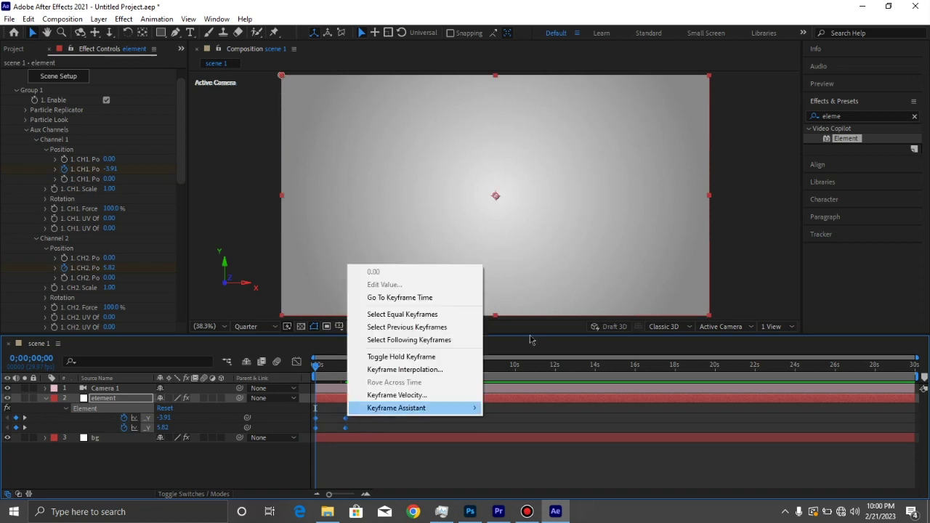
left_click(296, 363)
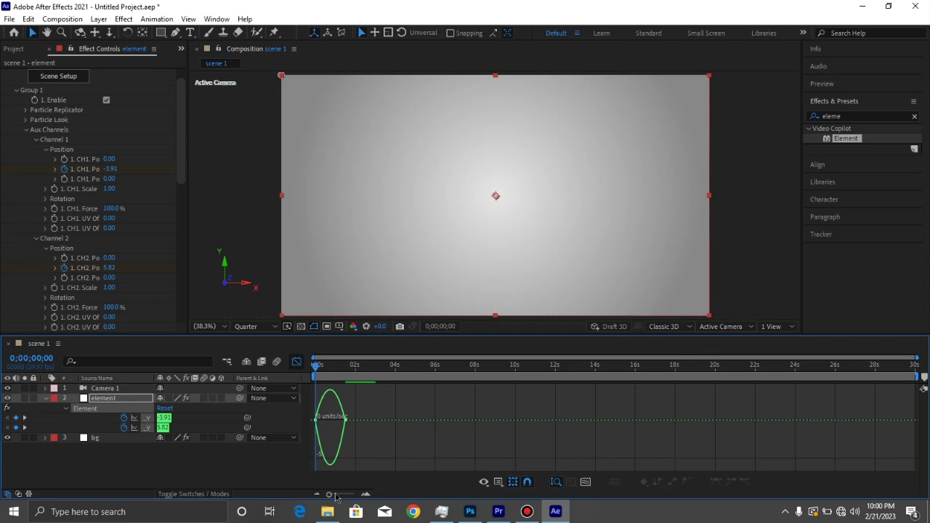
scroll(339, 427, "up", 3)
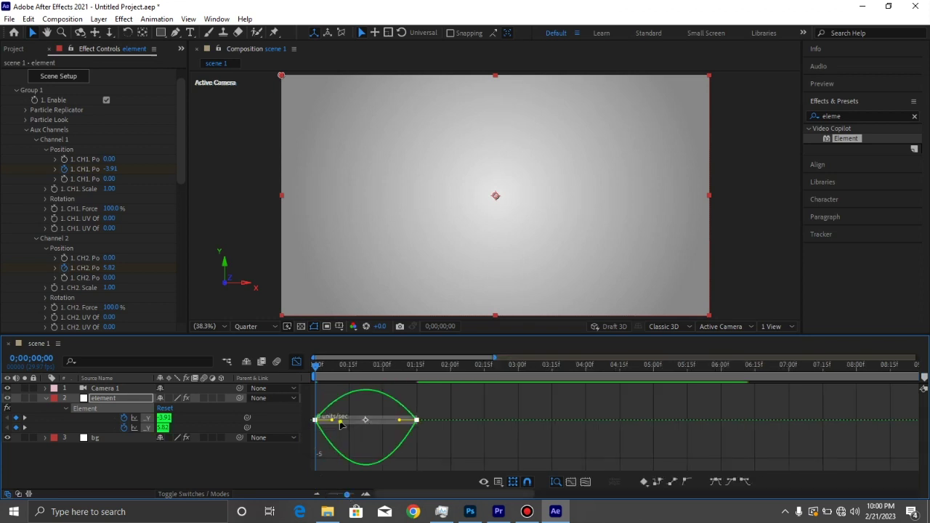
scroll(335, 425, "up", 1)
mouse_move(329, 425)
left_mouse_down()
mouse_move(395, 421)
mouse_move(316, 421)
left_mouse_up()
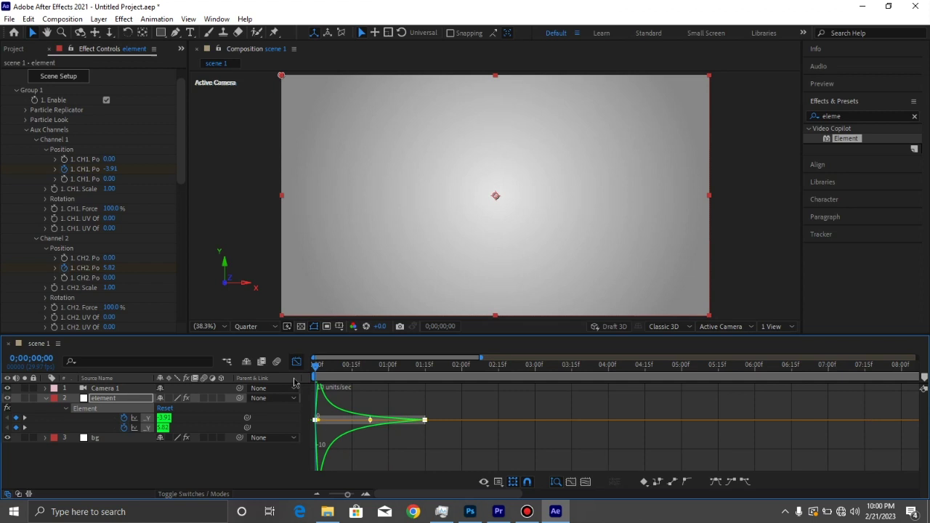
key("shift+F3")
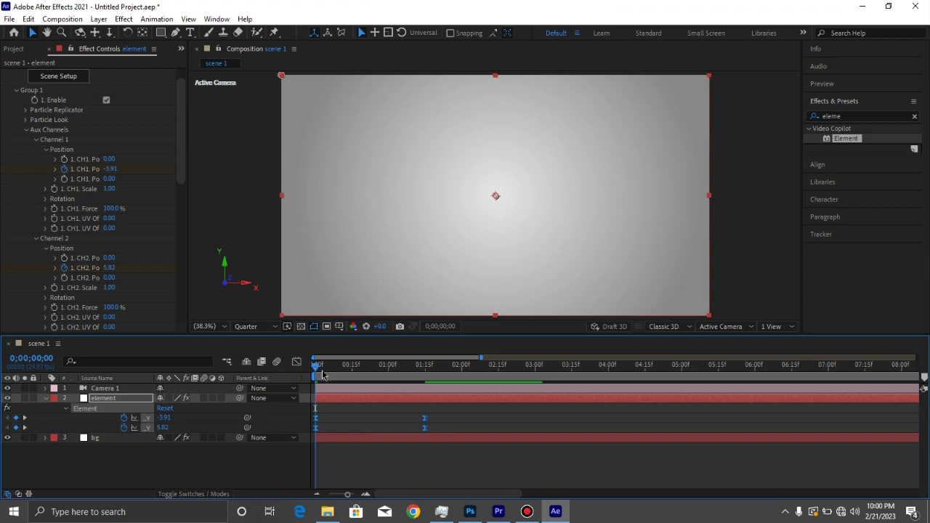
left_click(374, 366)
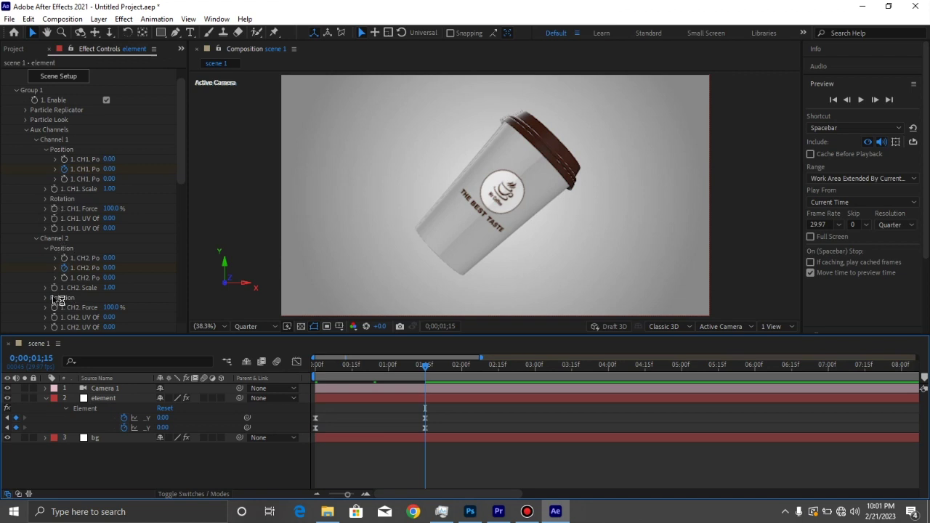
Step: Set a Channel 2 Y rotation keyframe at 2;00
left_click(44, 298)
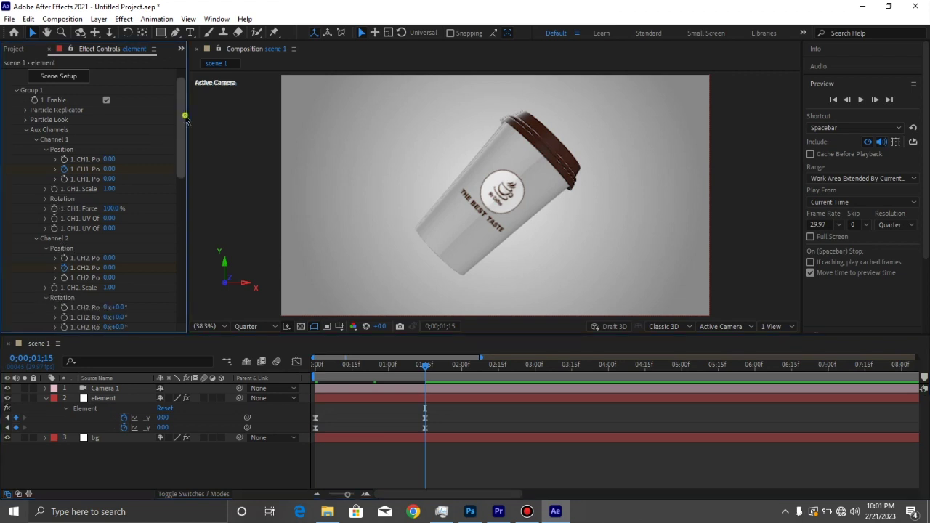
left_click_drag(181, 129, 180, 155)
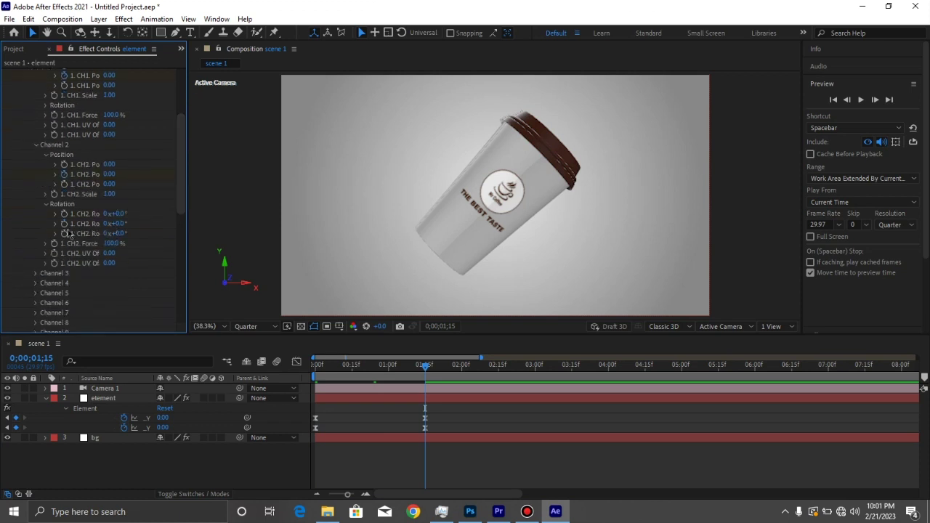
left_click(453, 401)
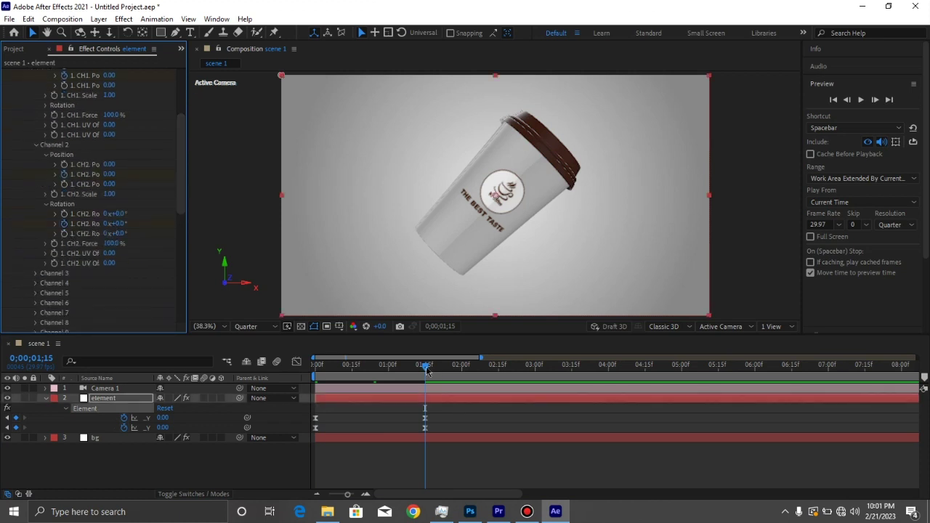
left_click(465, 372)
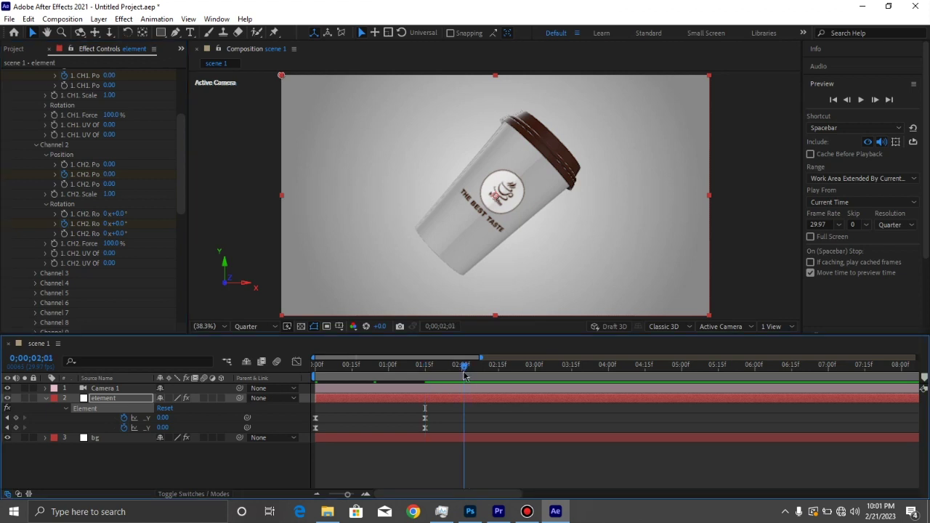
left_click(462, 372)
left_click(119, 223)
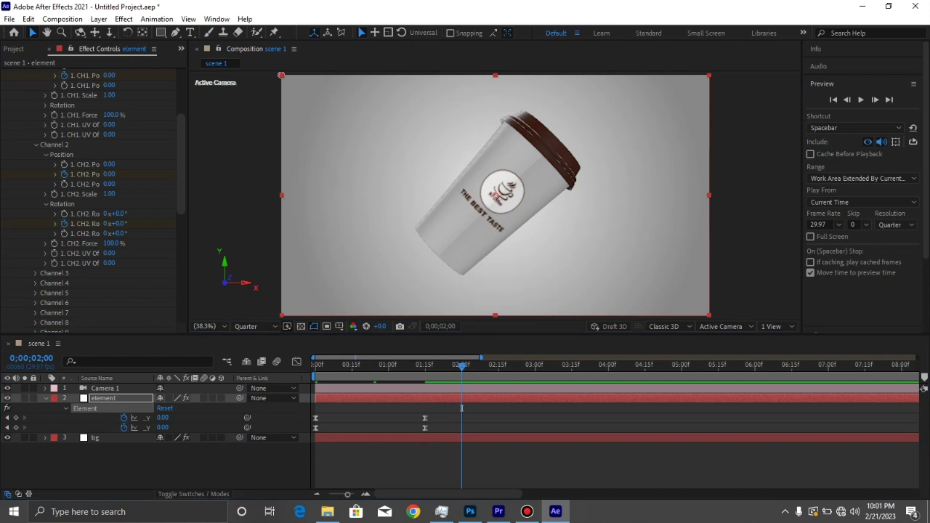
key("Return")
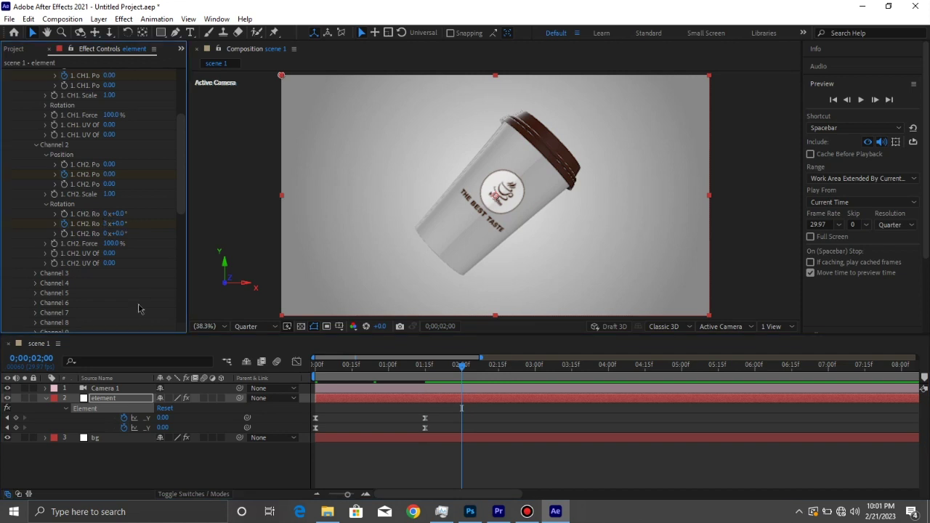
Step: Spin the cup body to a Channel 2 rotation of 3x+59.0° around 3;06
left_click(451, 368)
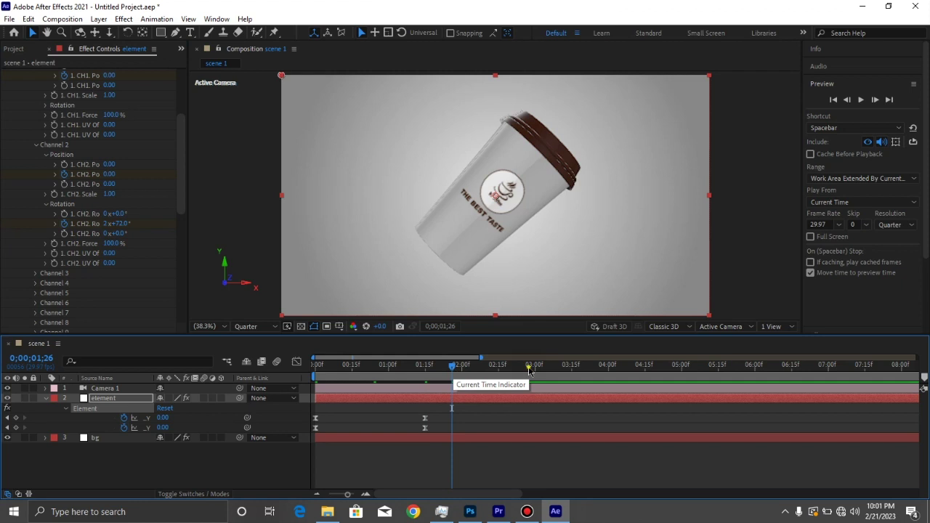
left_click_drag(453, 368, 525, 368)
key("space")
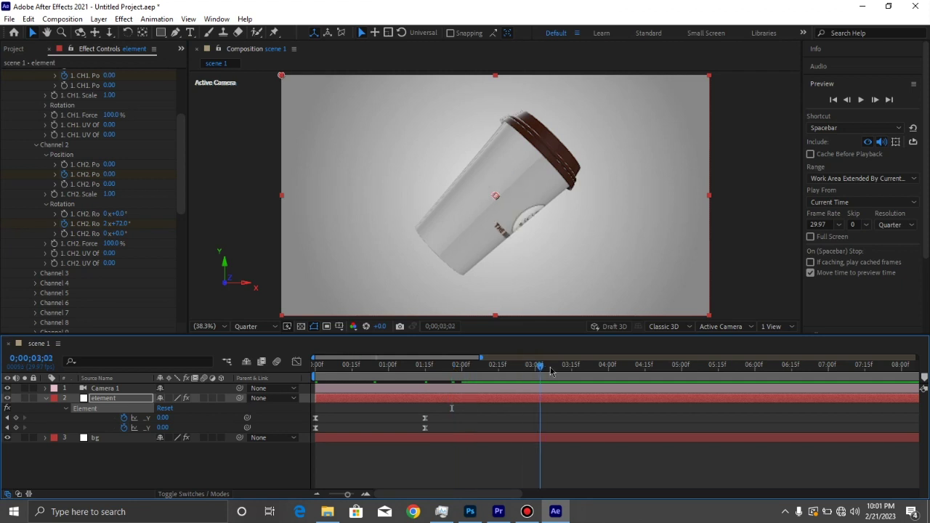
left_click_drag(145, 223, 157, 228)
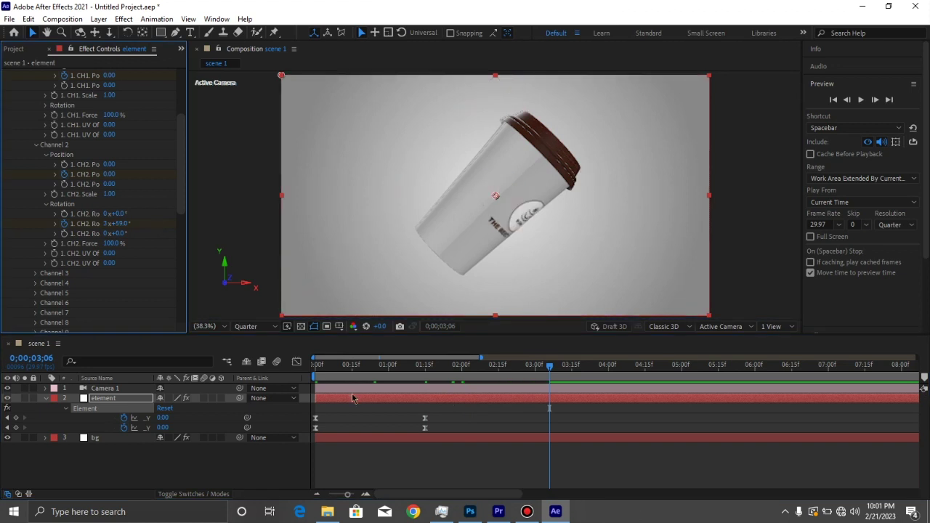
key("u")
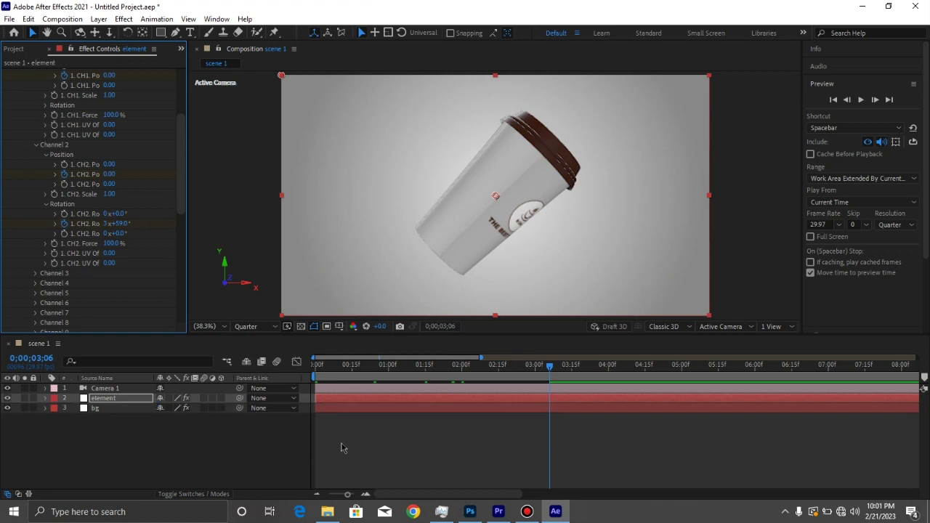
left_click(341, 443)
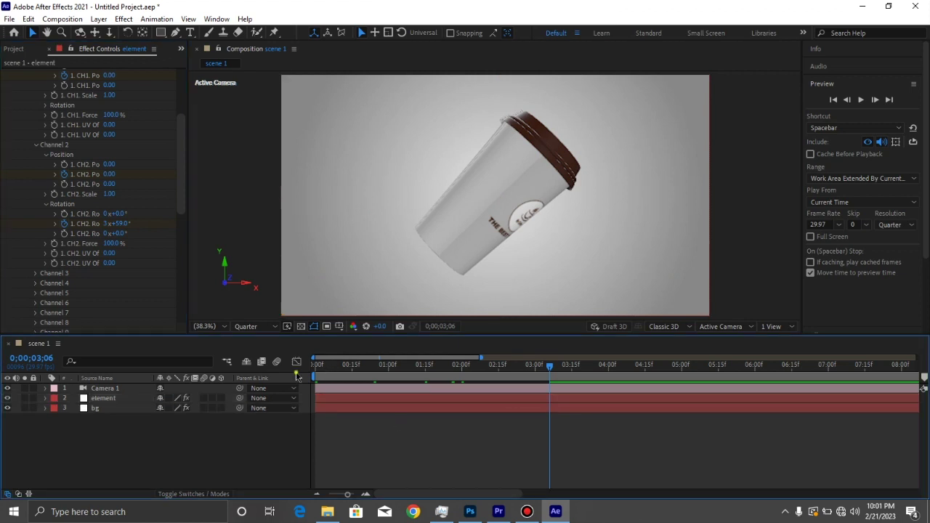
key("Home")
left_click(189, 32)
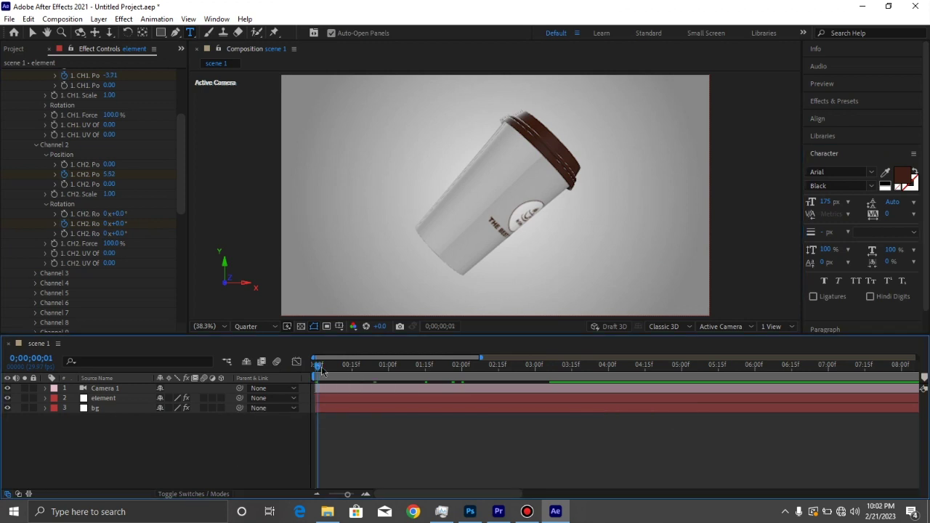
Step: Create a text layer reading 'NICE' near the composition centre
left_click(321, 366)
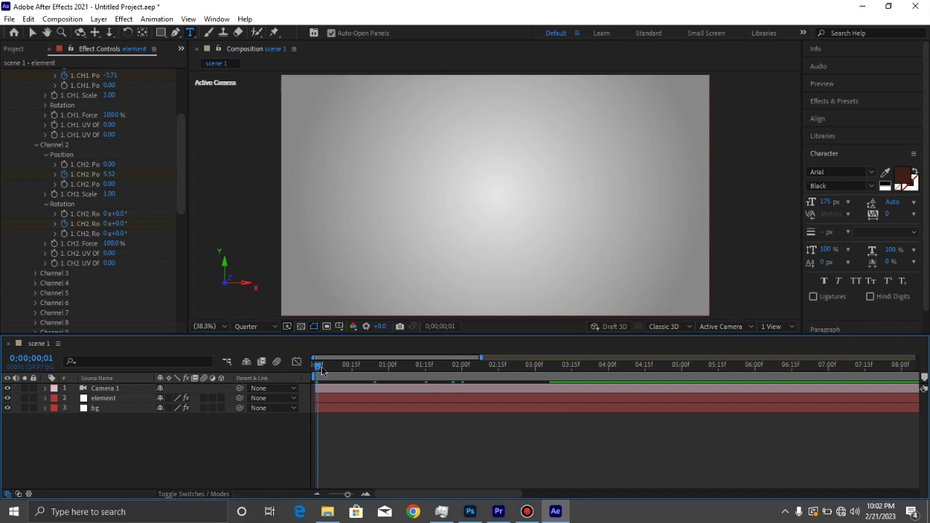
left_click(465, 213)
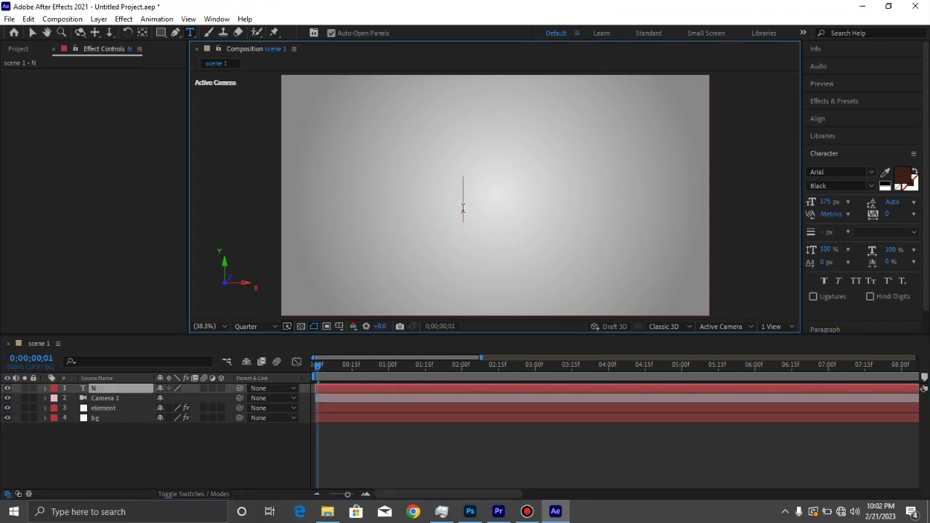
type("NICE")
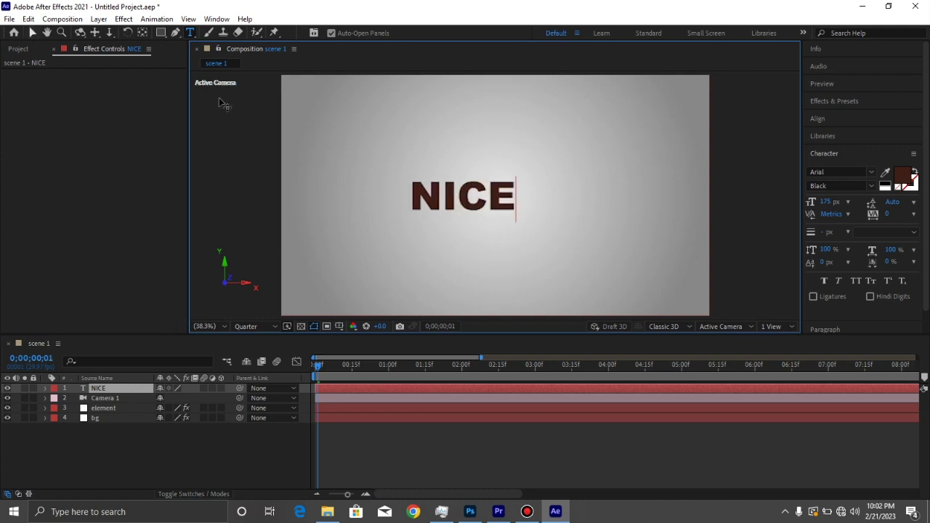
left_click(33, 32)
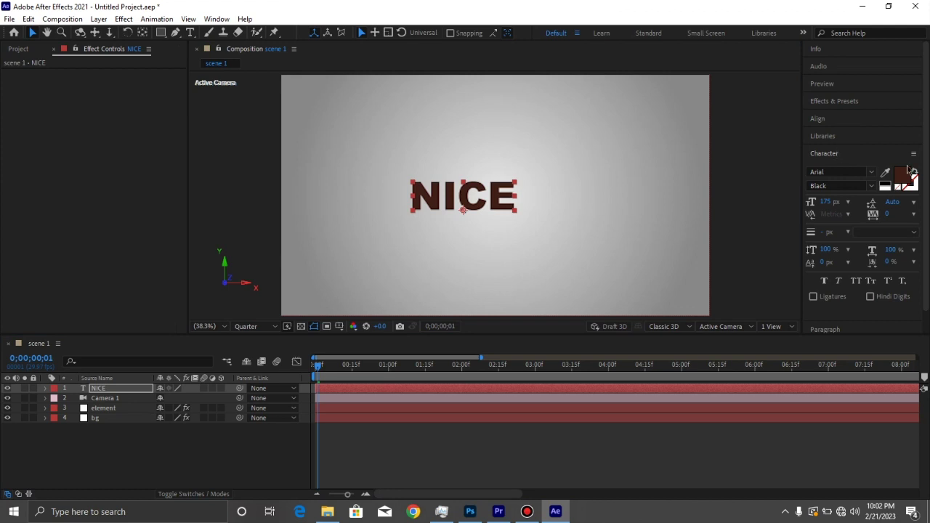
Step: Align the NICE layer to the composition horizontally and vertically
left_click(896, 119)
left_click(894, 149)
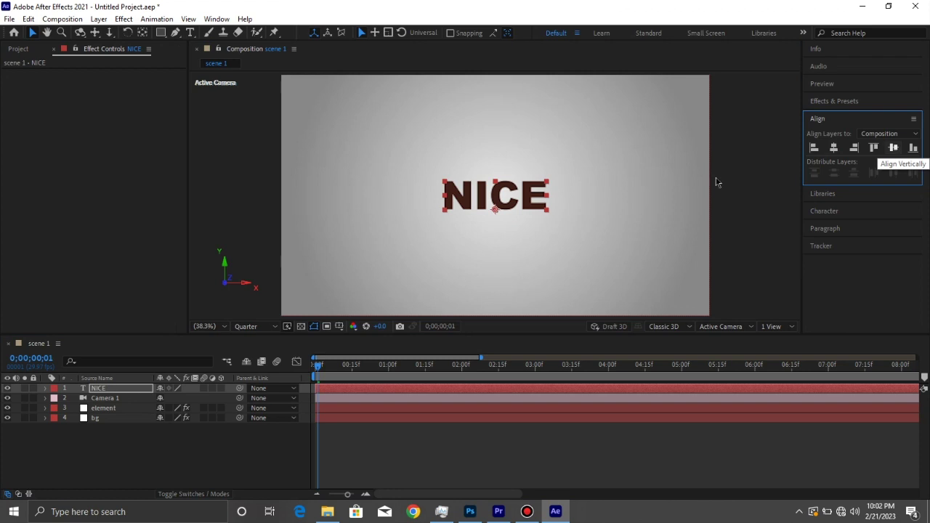
key("Home")
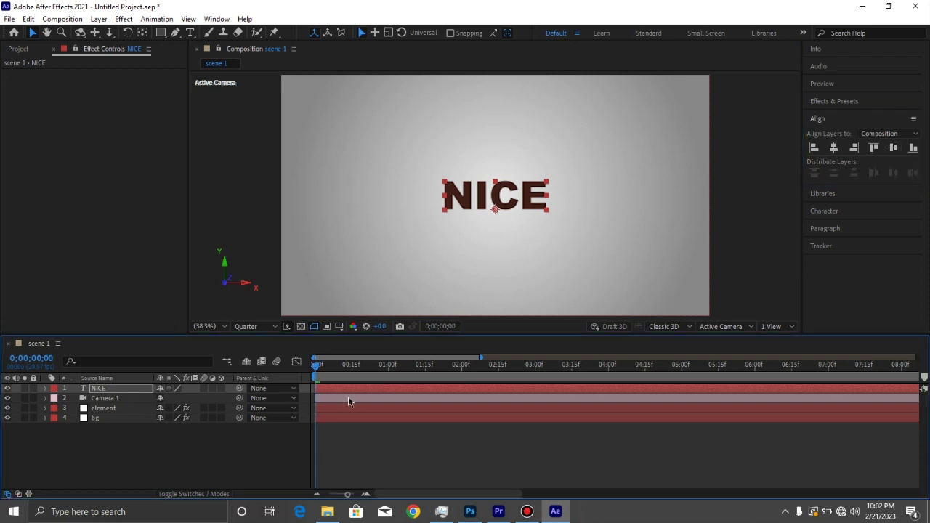
Step: Scale NICE to 84%, move it below the element layer, and preview the animation
left_click(403, 369)
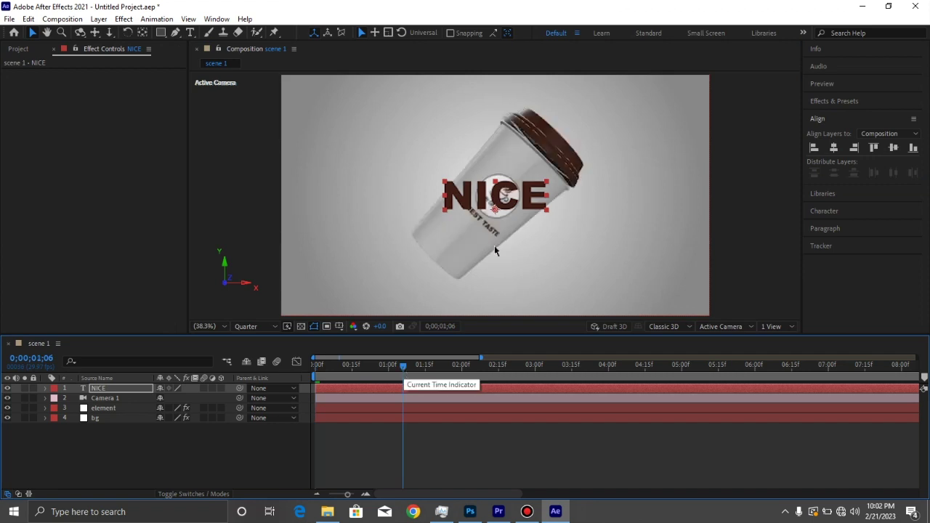
key("s")
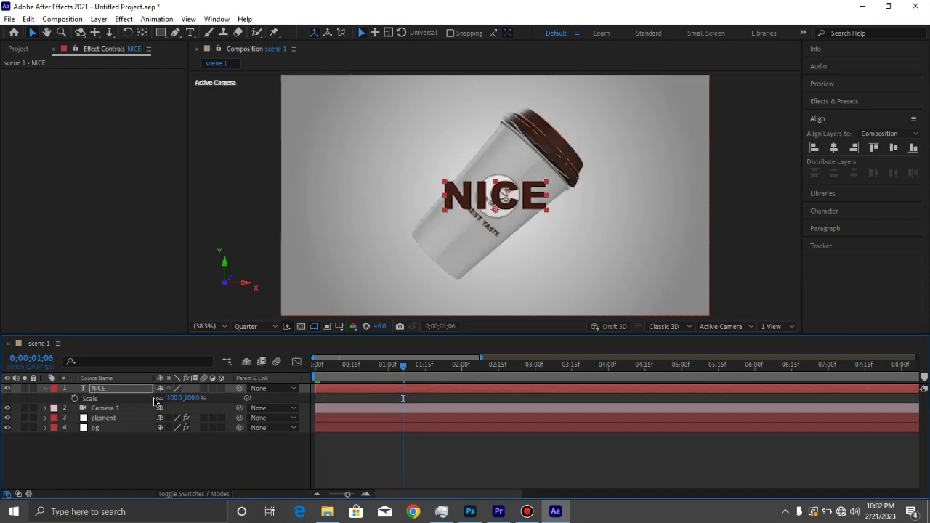
left_click_drag(172, 399, 168, 404)
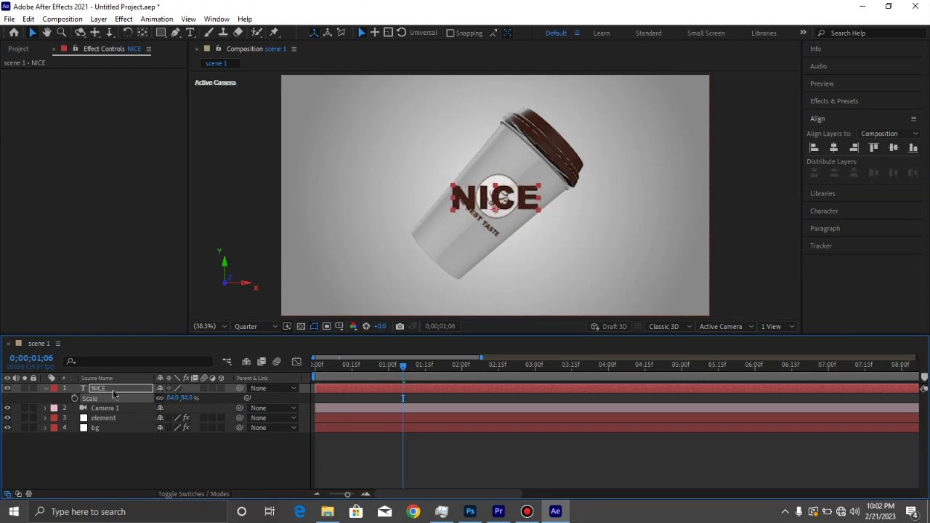
left_click_drag(116, 393, 113, 423)
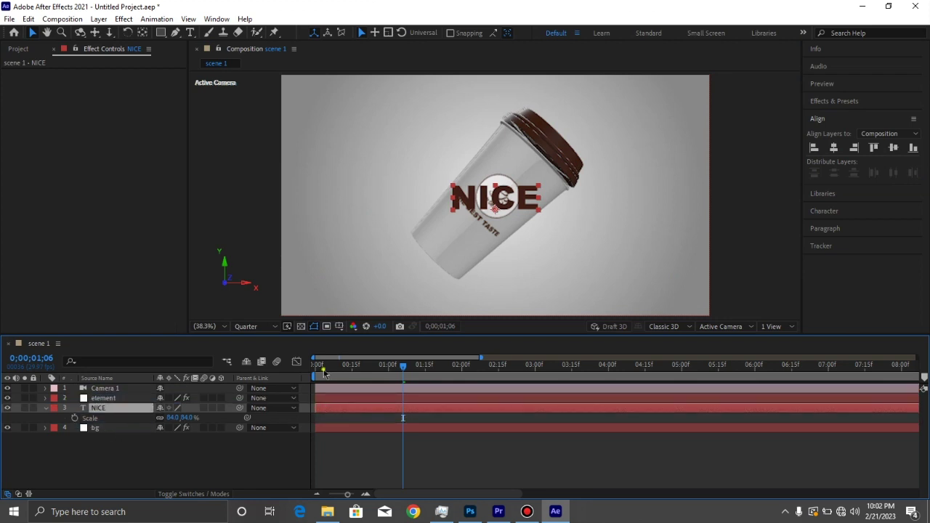
key("Home")
key("space")
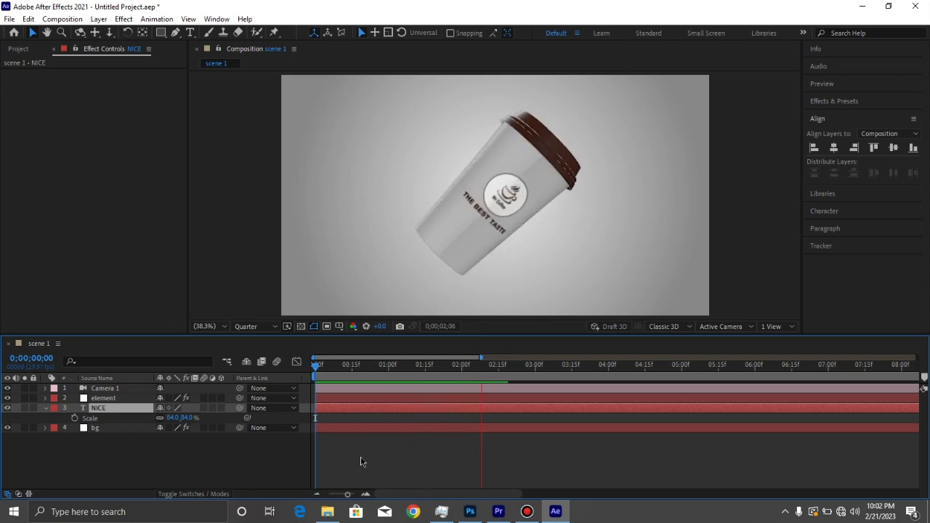
key("space")
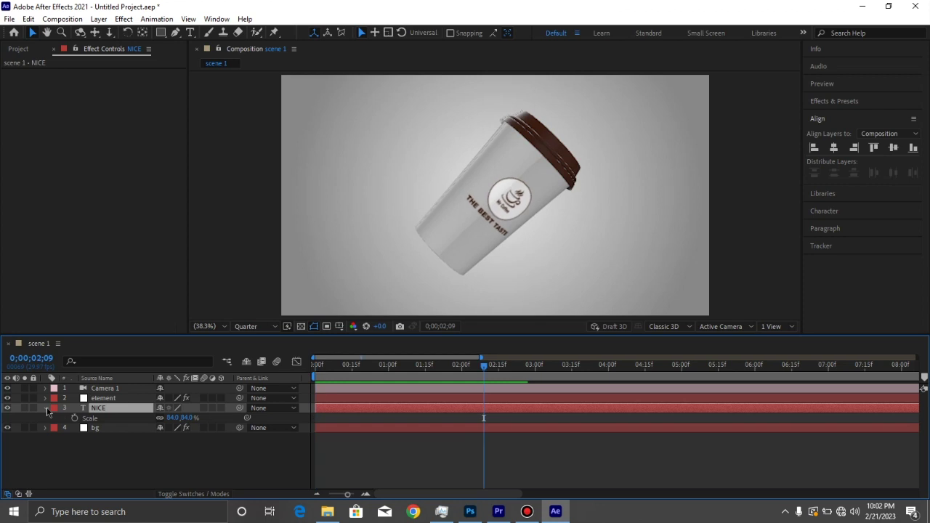
Step: Set the cup's Element rotation keyframes to 3x at 2;00 and 2x+59° at 3;06
key("s")
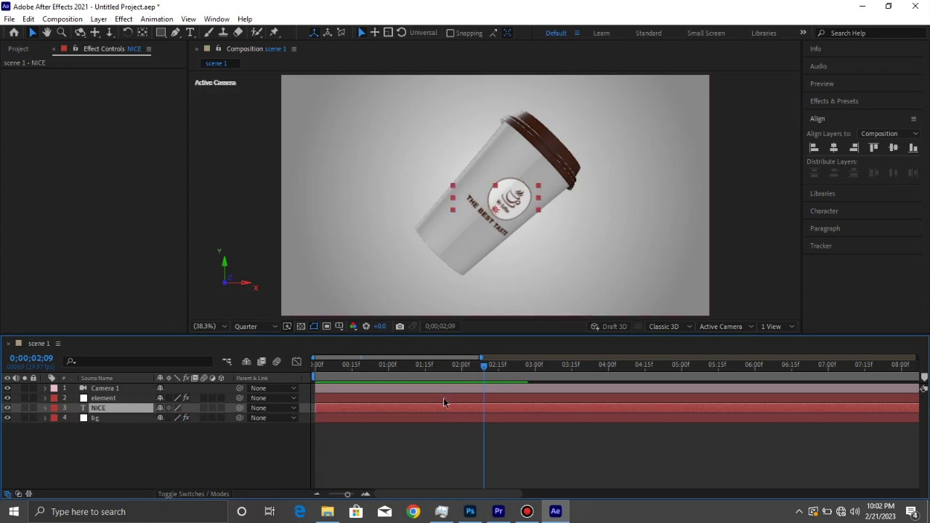
left_click(443, 397)
key("u")
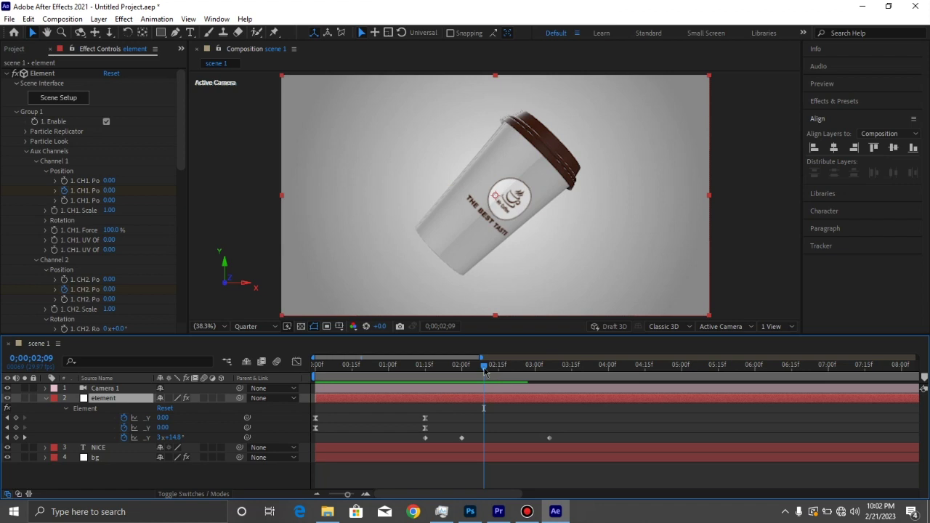
left_click_drag(450, 372, 431, 373)
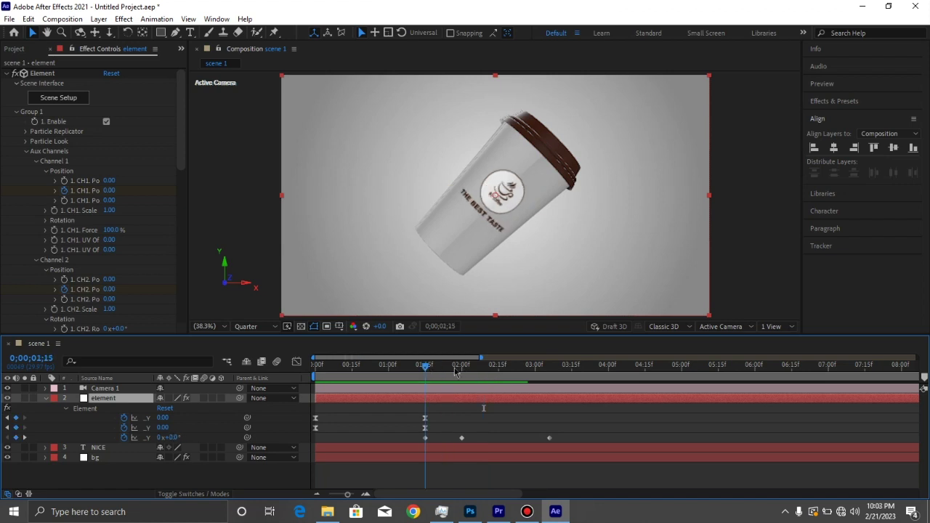
left_click(460, 371)
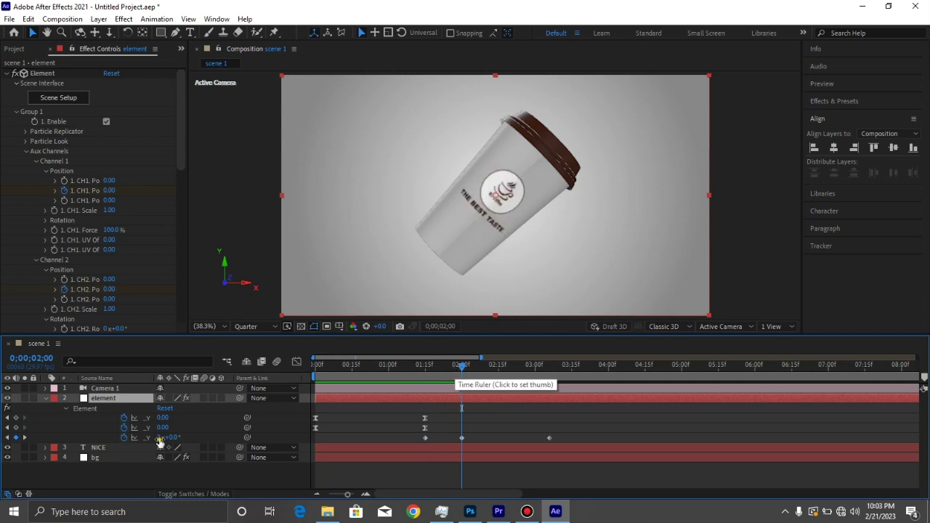
left_click_drag(159, 438, 183, 439)
left_click(167, 437)
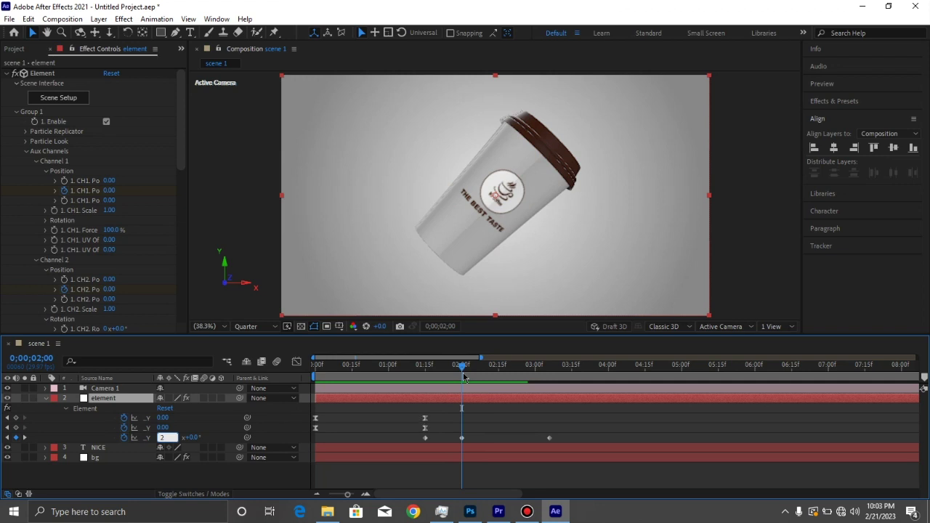
left_click(549, 376)
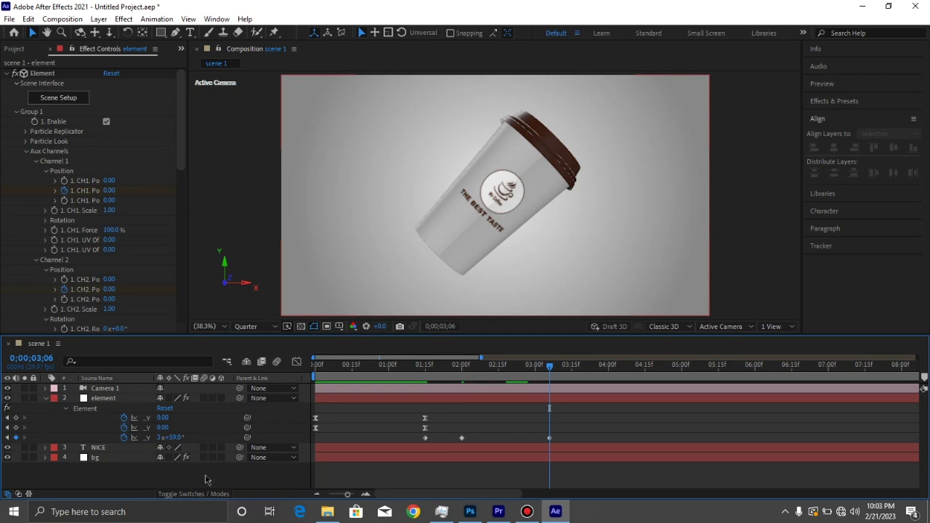
key("ctrl+z")
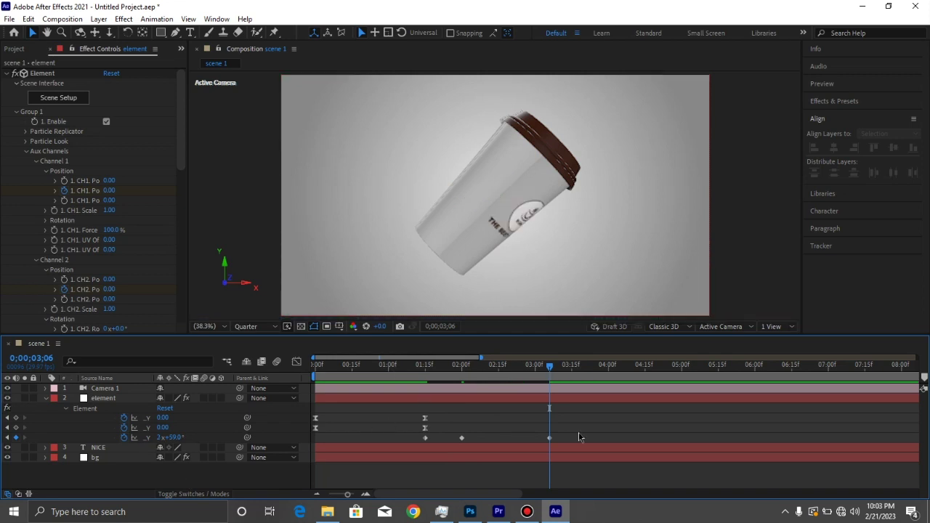
Step: Apply Easy Ease to all rotation keyframes and enable motion blur for the composition and cup layer
left_click_drag(579, 434, 424, 442)
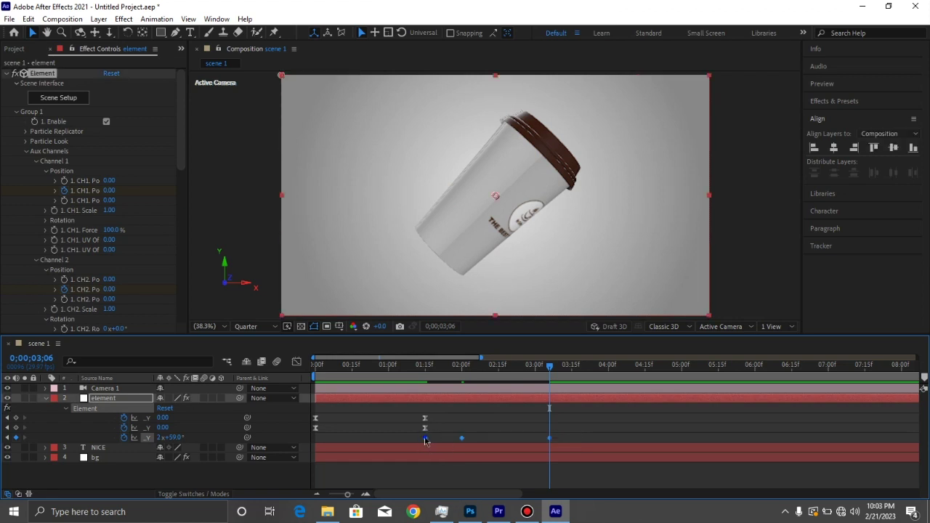
right_click(425, 437)
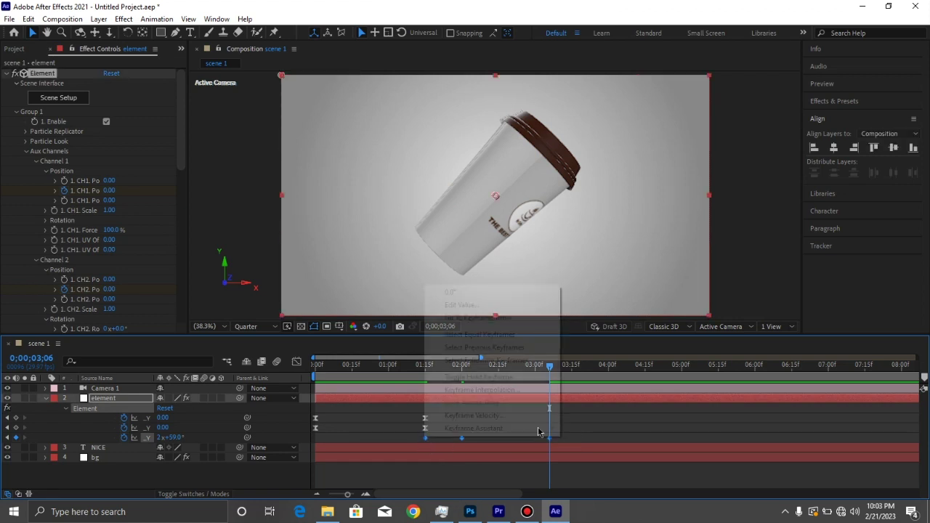
left_click(389, 400)
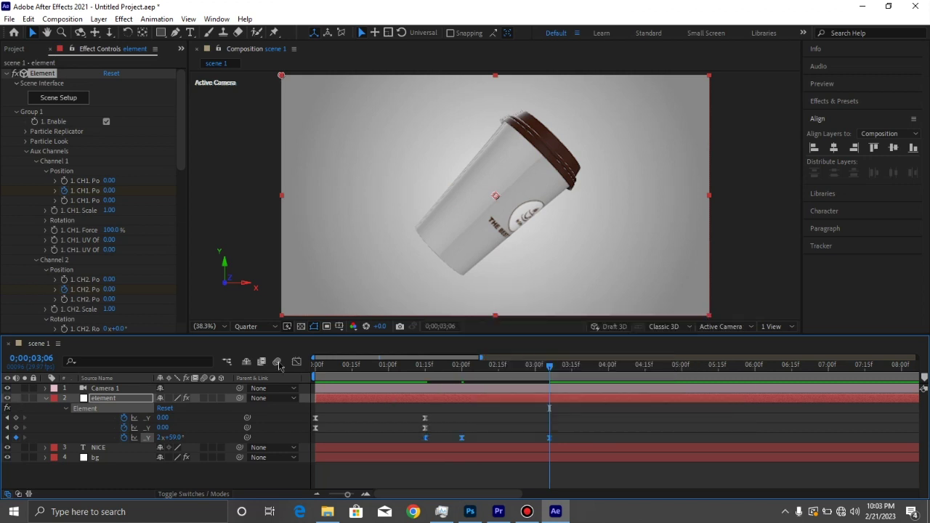
left_click(277, 362)
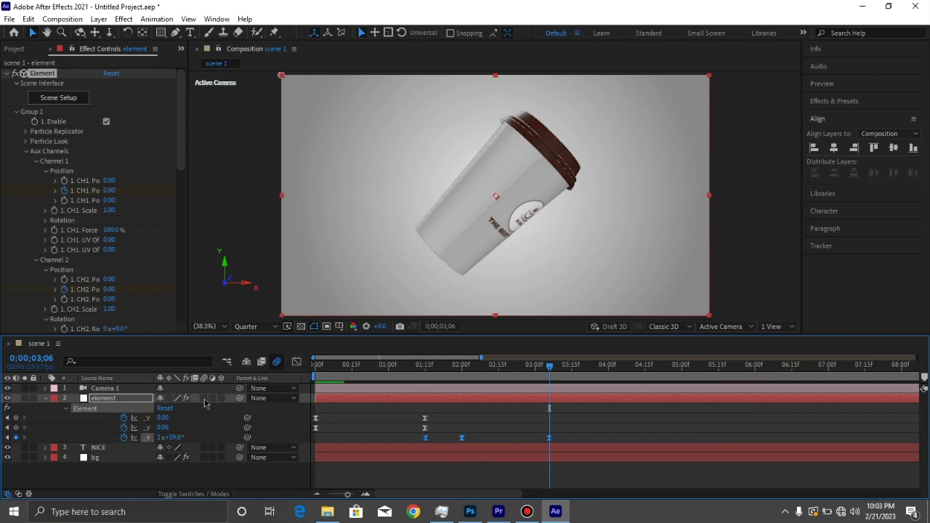
left_click(204, 398)
key("u")
key("Home")
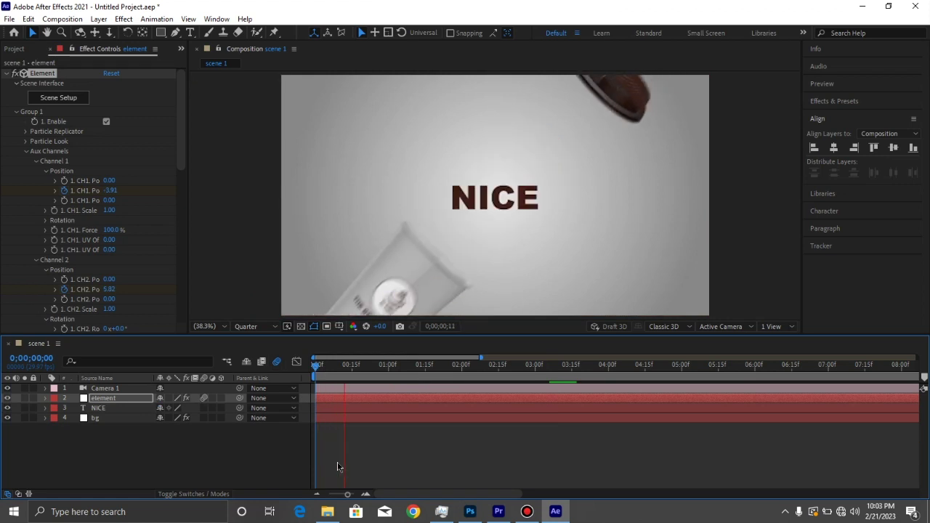
key("space")
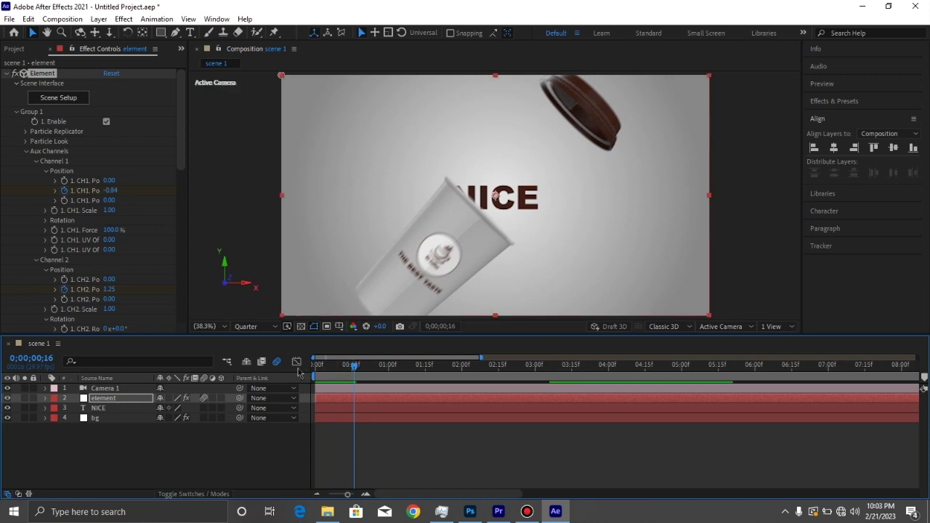
key("Home")
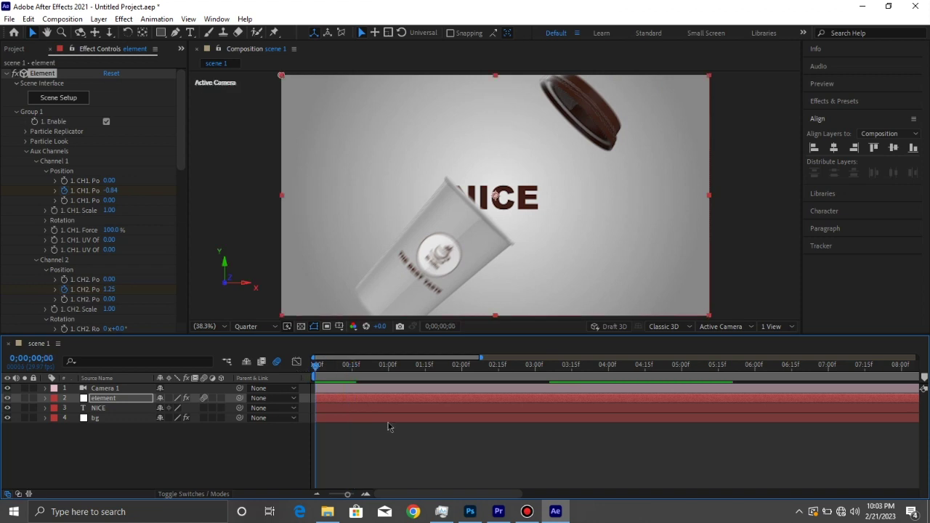
left_click(413, 369)
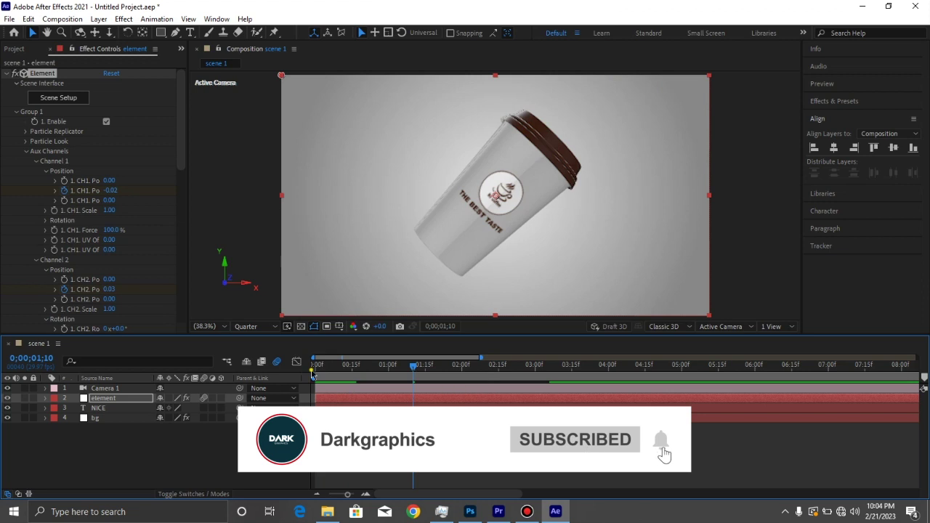
left_click(312, 372)
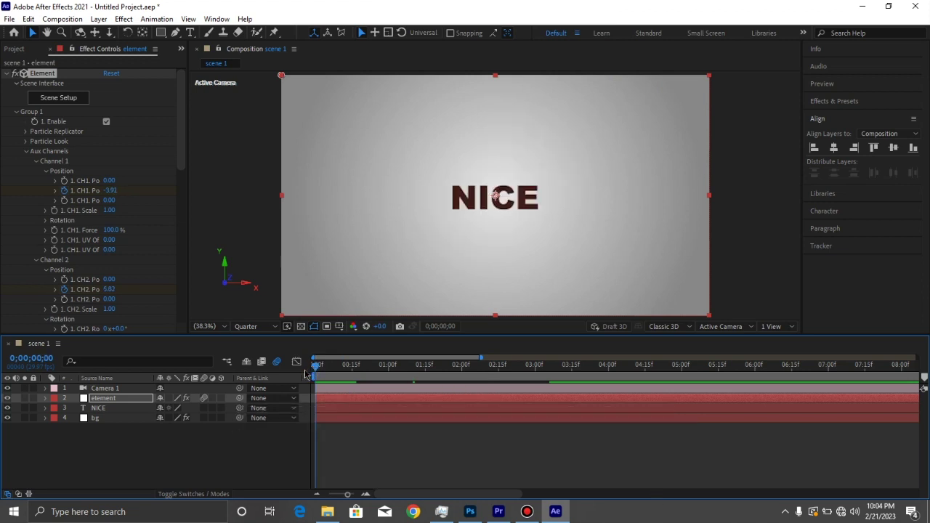